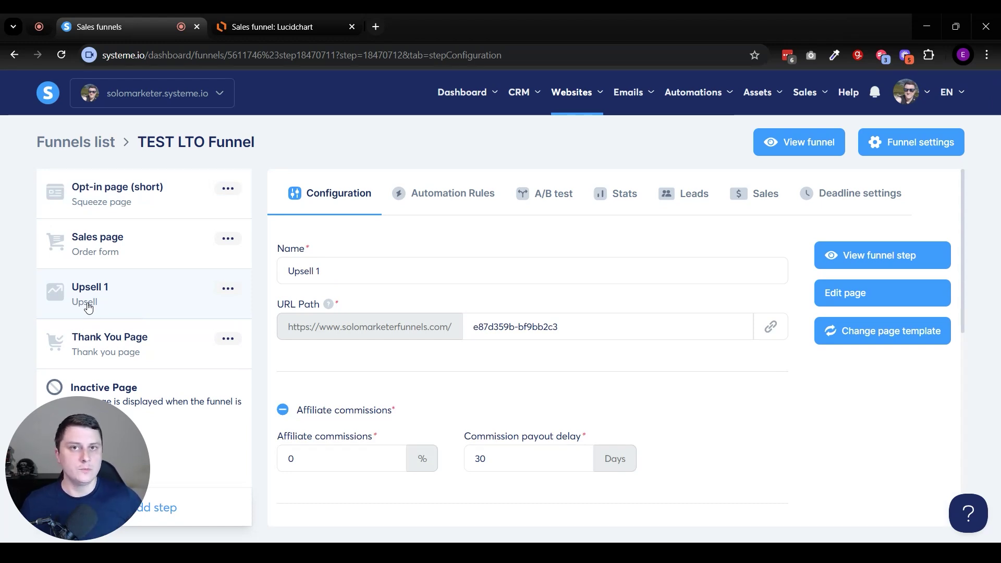
Delete the Upsell 1 step from the TEST LTO Funnel.
click(228, 288)
click(179, 349)
click(547, 352)
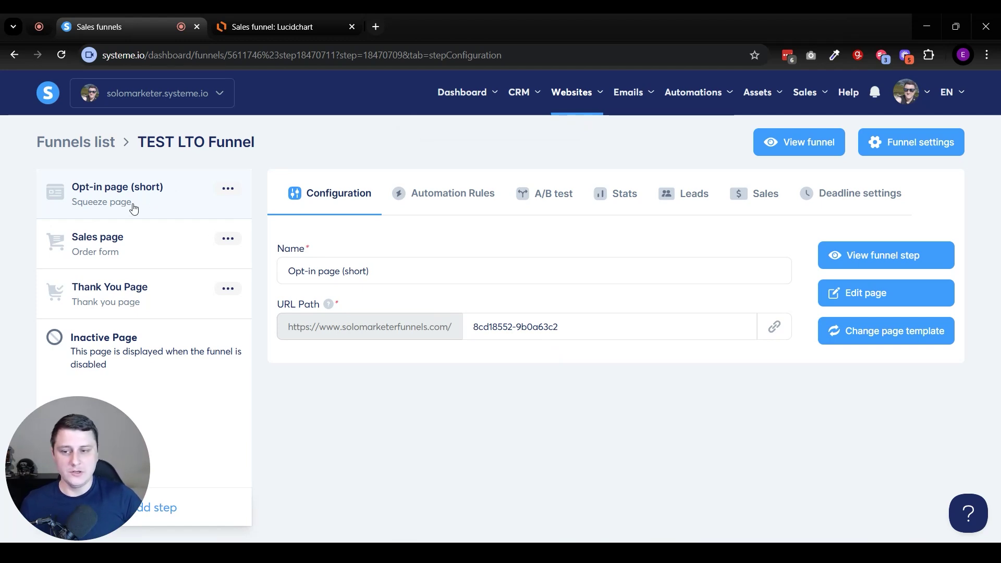
Look over the configuration of the Sales page, Thank You Page and Opt-in page (short) funnel steps.
click(144, 232)
click(146, 282)
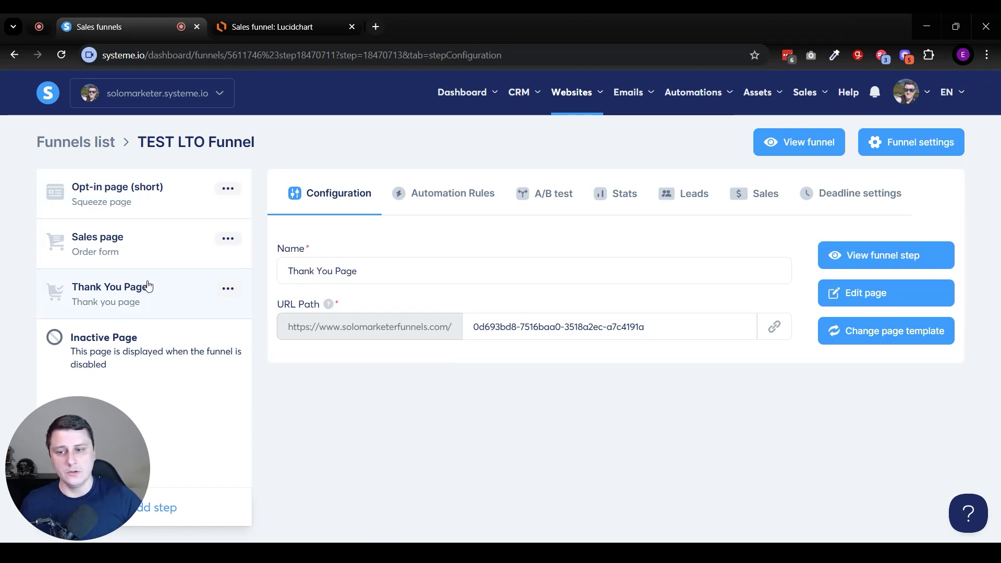
click(134, 175)
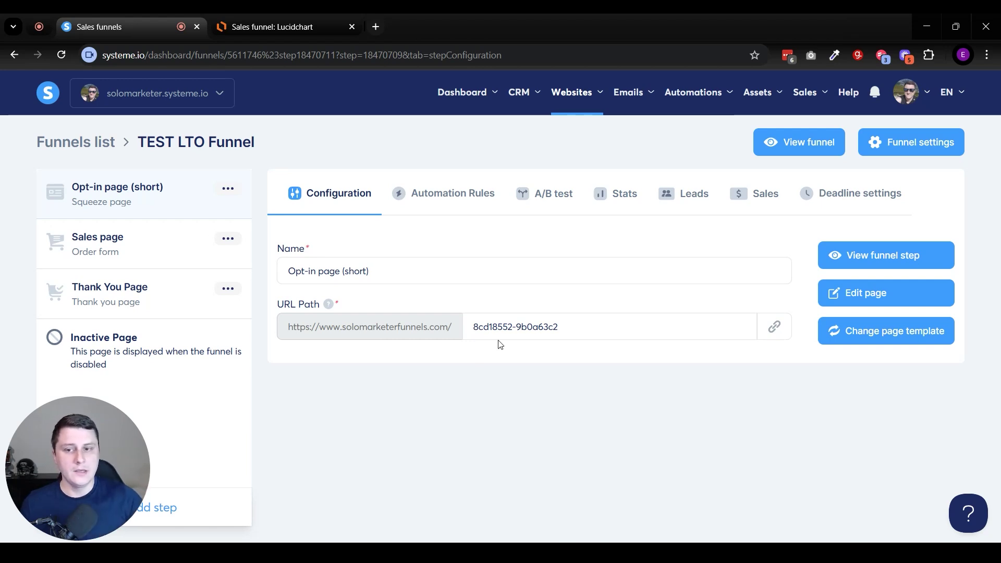
In the opt-in page's deadline settings, set the expiry to 5 days, enable the deadline feature and read its help text.
click(871, 196)
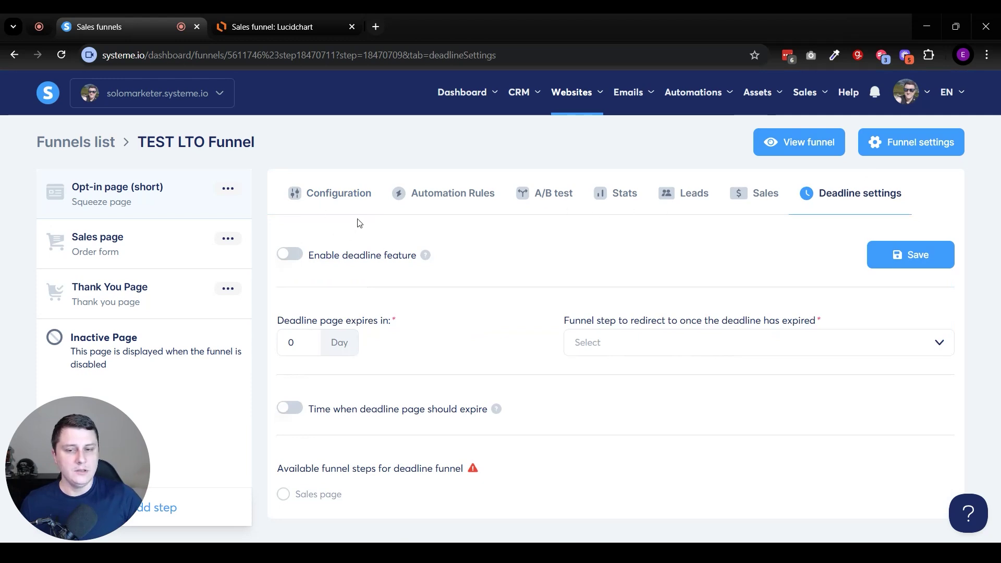
click(313, 342)
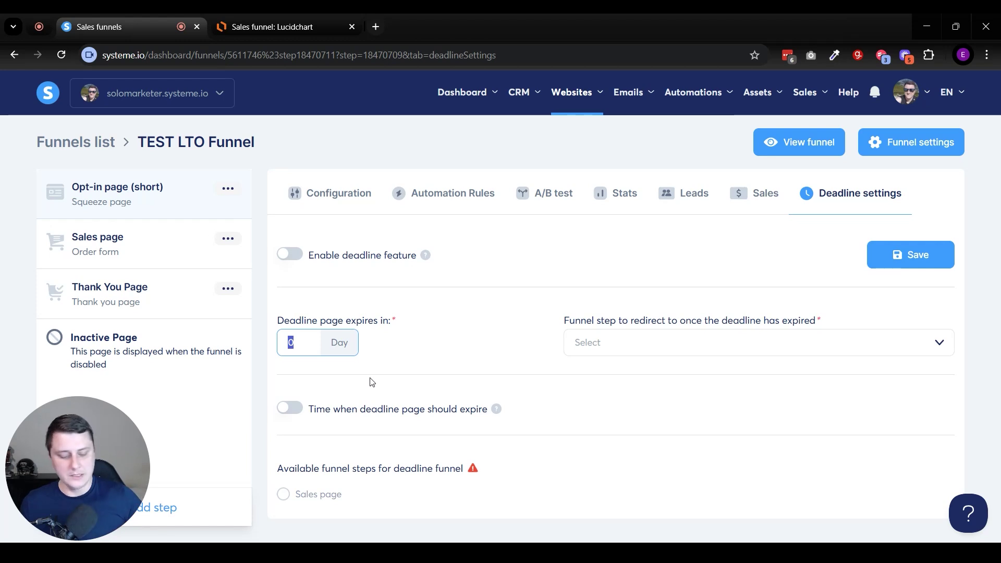
text(5)
click(290, 255)
mouse_move(425, 259)
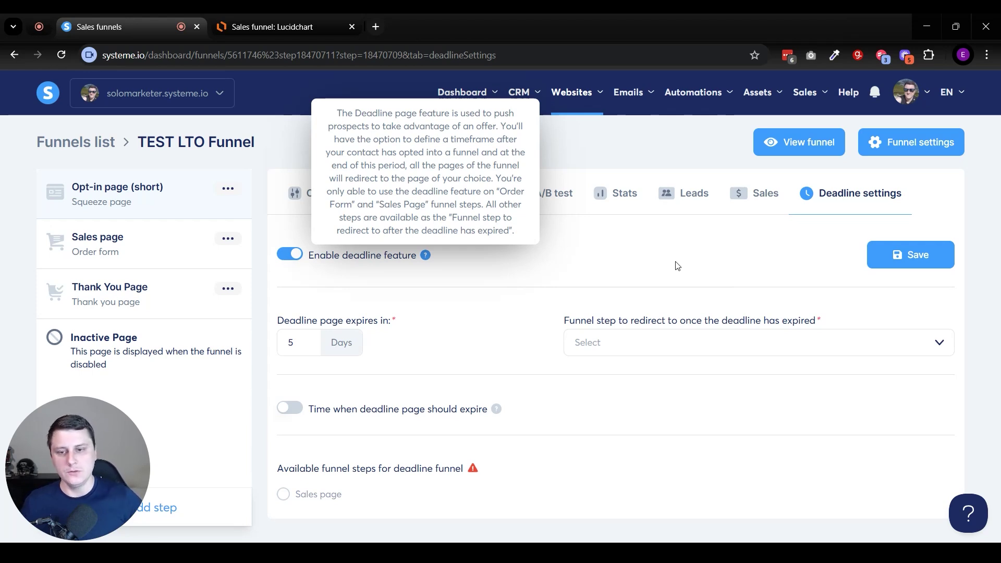
drag(499, 190, 426, 206)
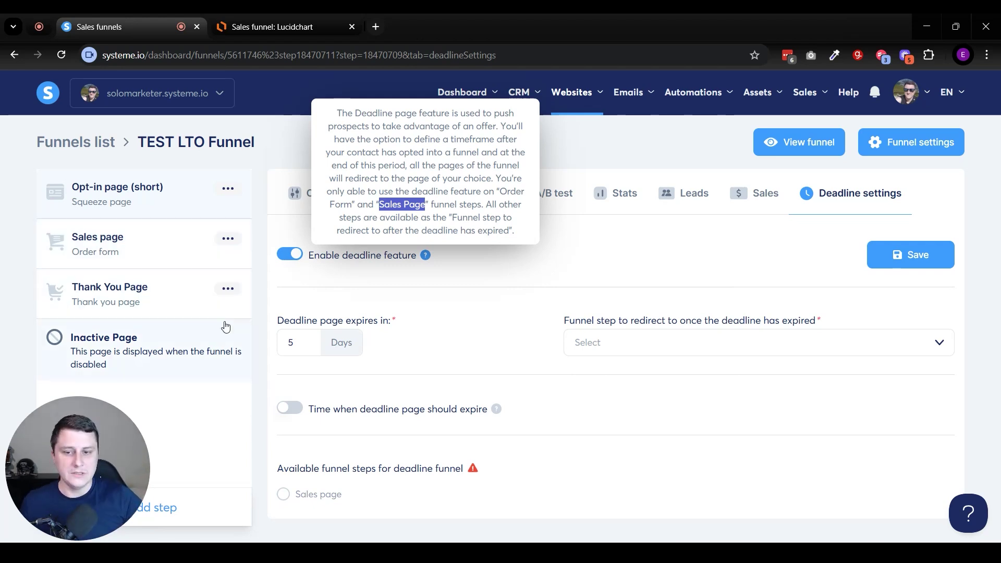
Choose Thank You Page as the funnel step to redirect to once the deadline has expired.
click(311, 342)
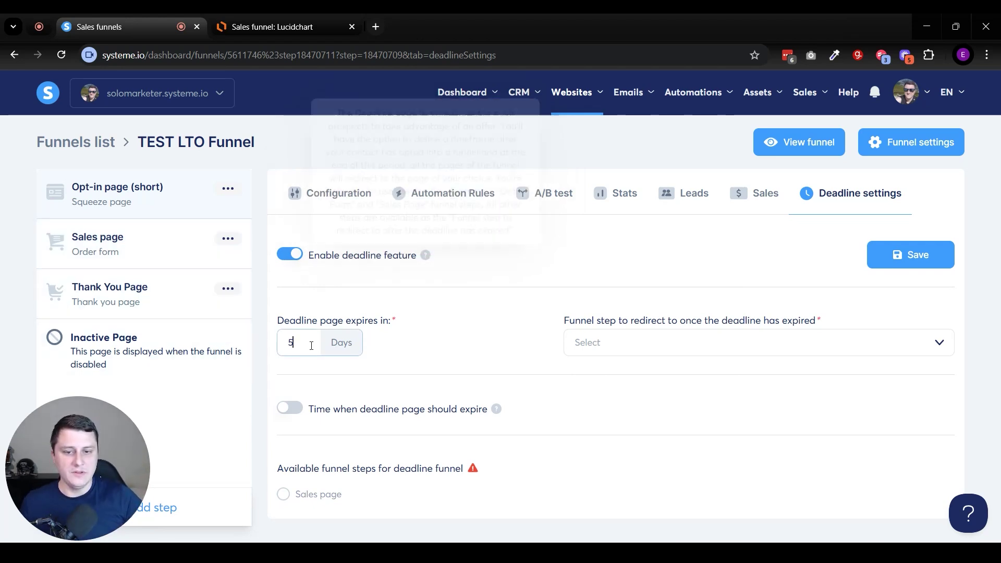
click(668, 345)
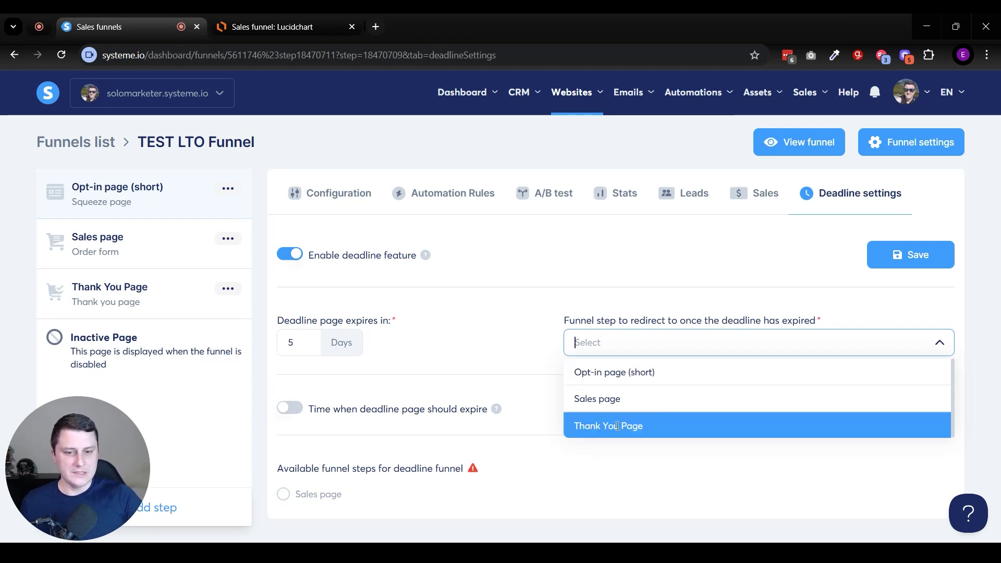
click(660, 430)
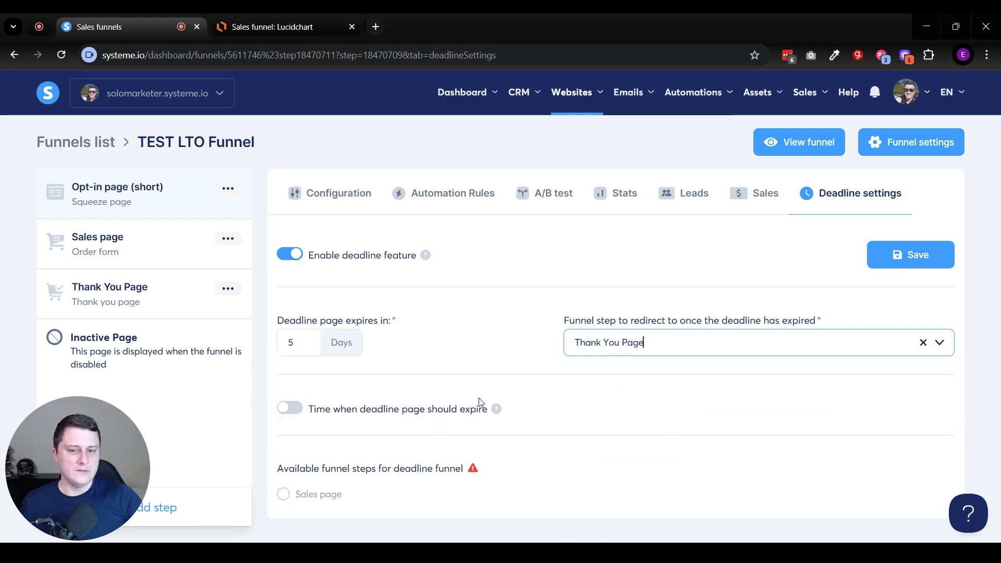
Read the help note on the deadline expiry time and try out the option for a specific expiry time.
click(497, 409)
drag(505, 384, 550, 386)
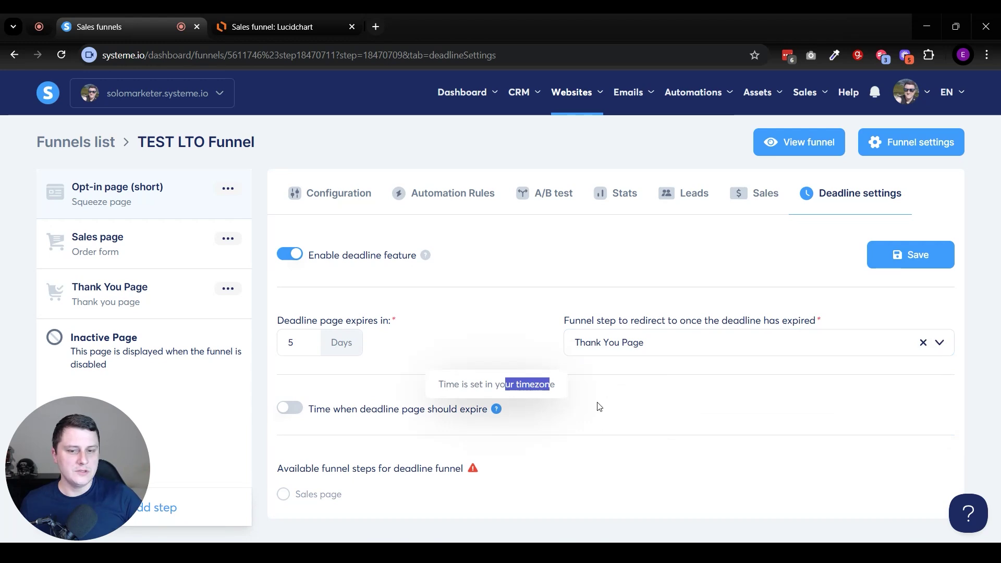
click(600, 406)
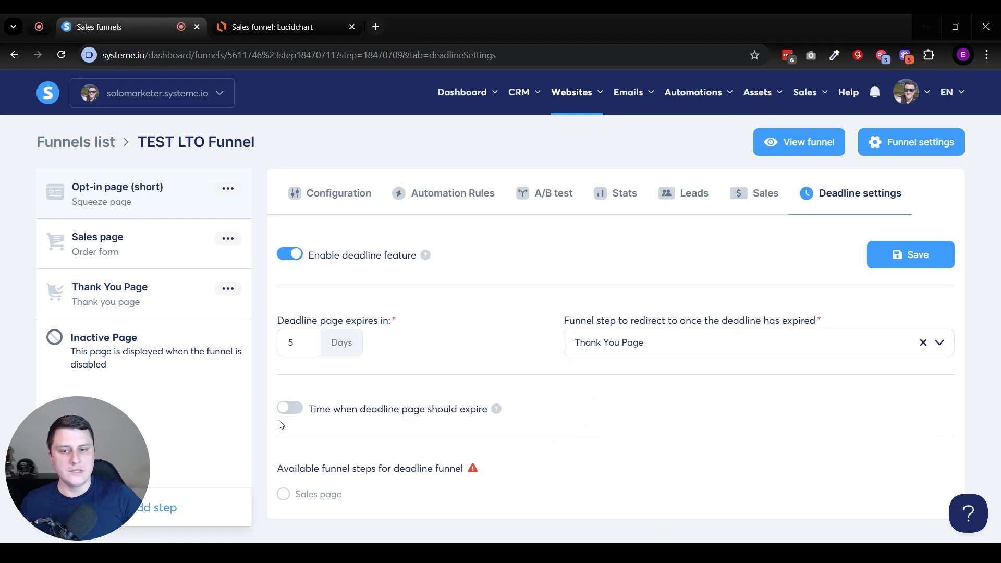
click(290, 408)
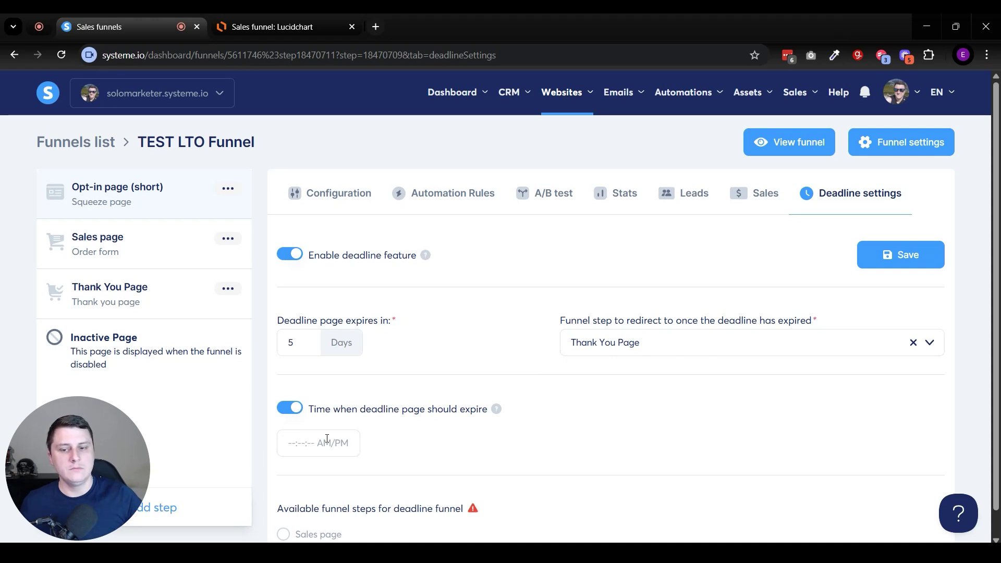
click(284, 410)
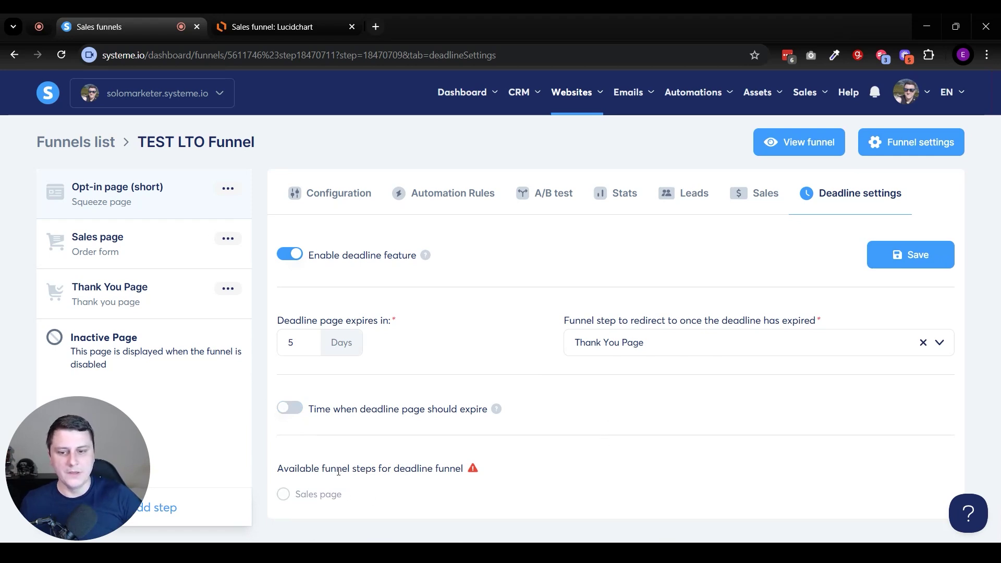
Include the Sales page among the deadline funnel steps and save the deadline settings.
drag(276, 469, 468, 472)
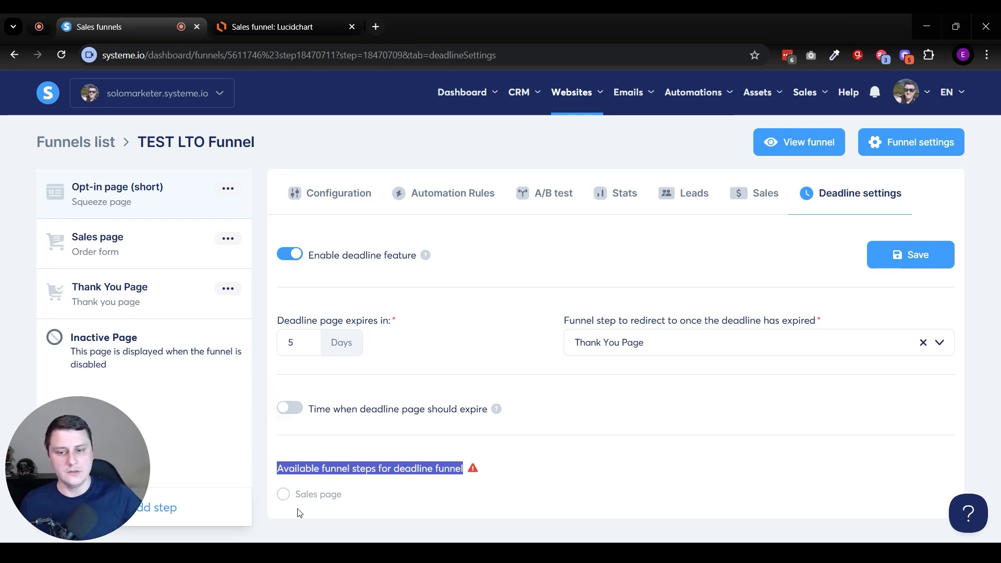
click(284, 495)
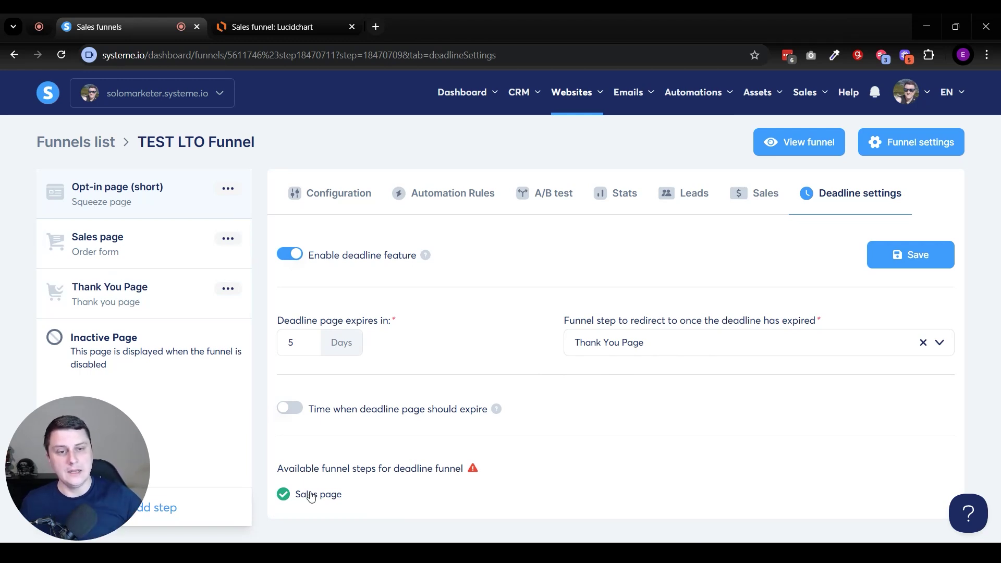
click(909, 258)
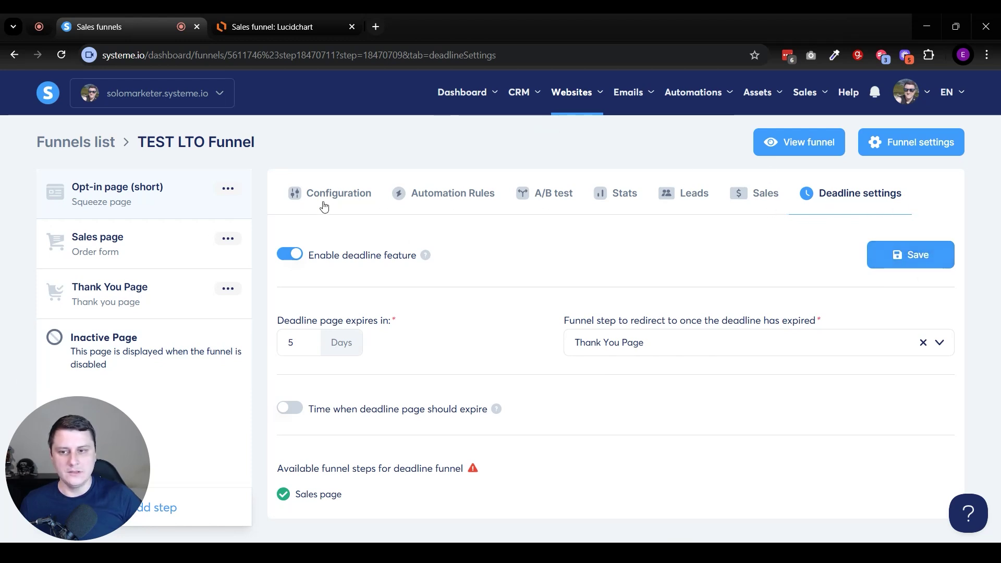
Review the Sales page's offer, resources and price plan configuration, and open the page for editing.
click(146, 239)
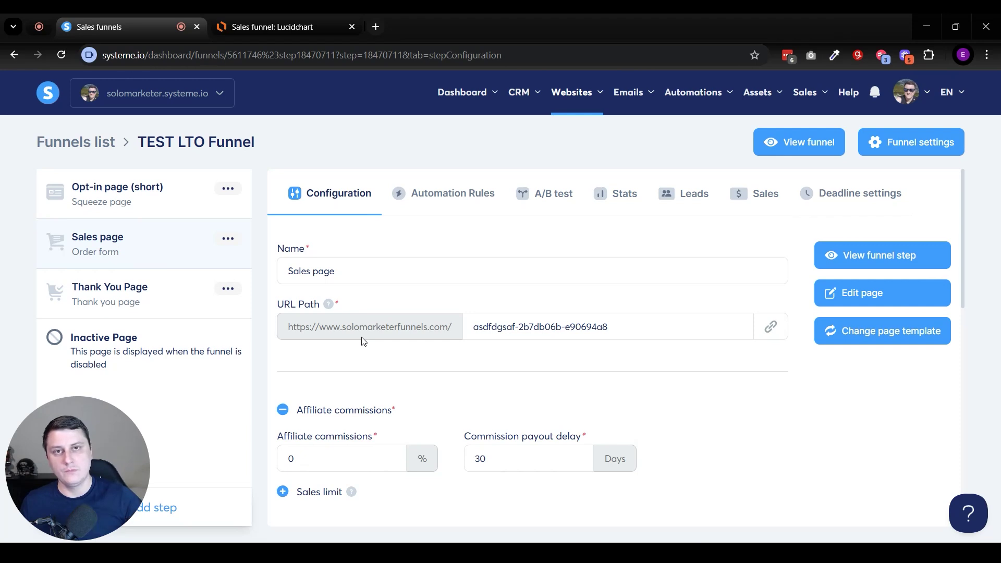
scroll(662, 344, down, 5)
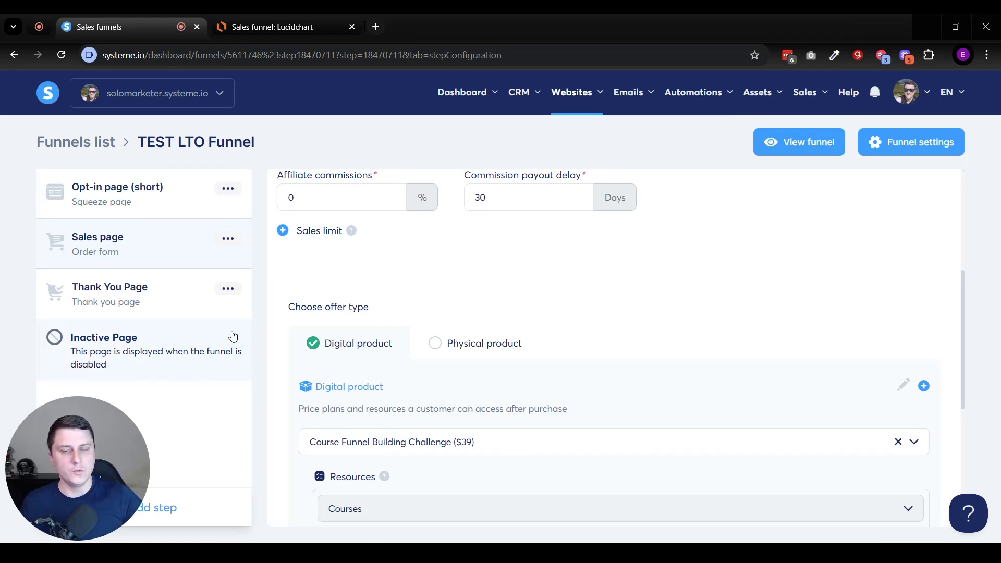
scroll(380, 349, down, 3)
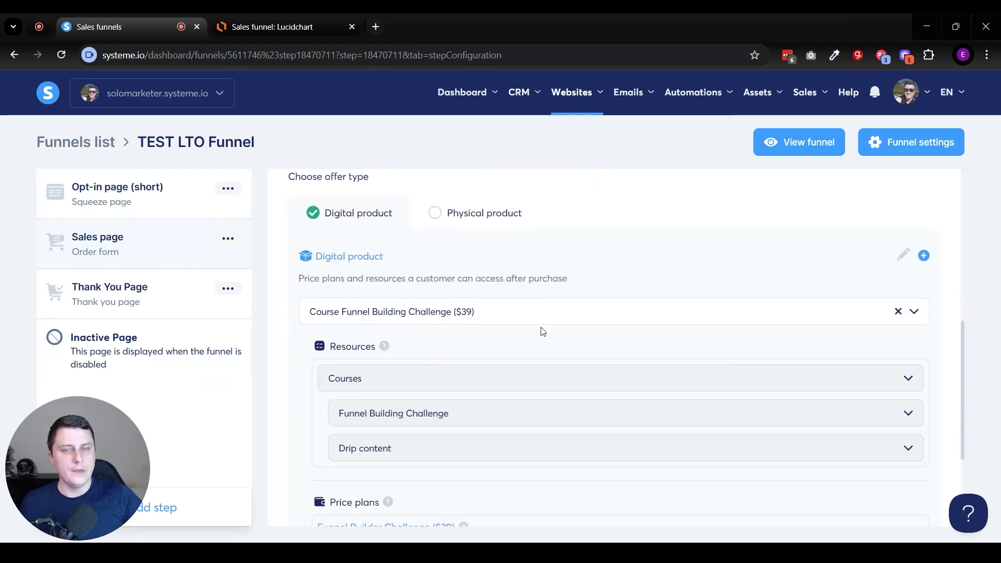
scroll(407, 292, down, 3)
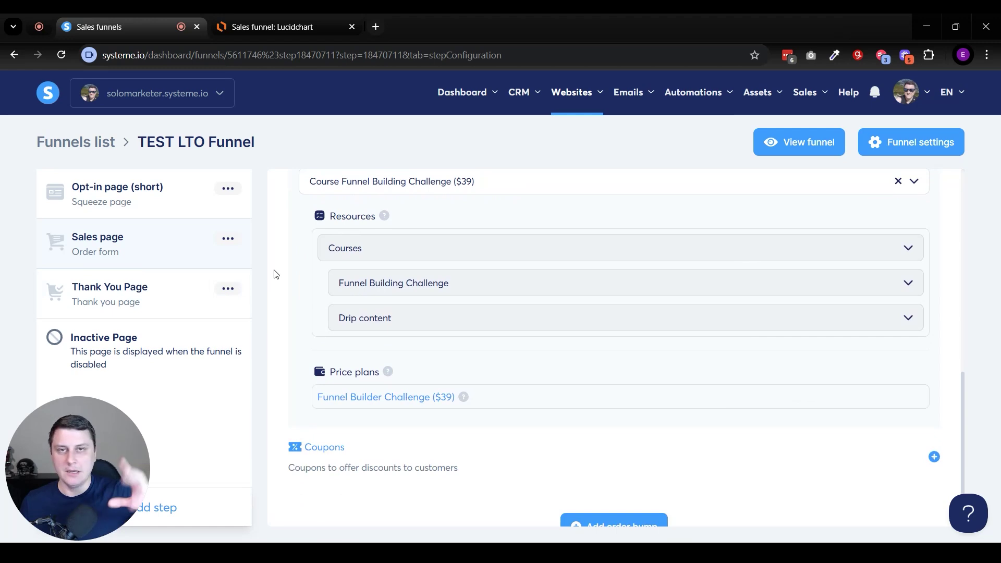
scroll(277, 274, down, 1)
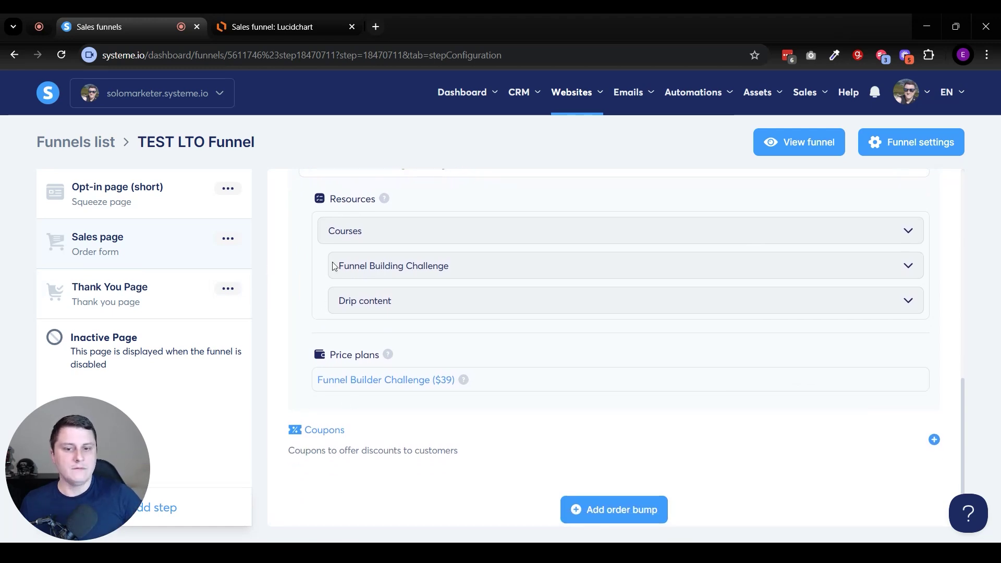
scroll(427, 303, up, 4)
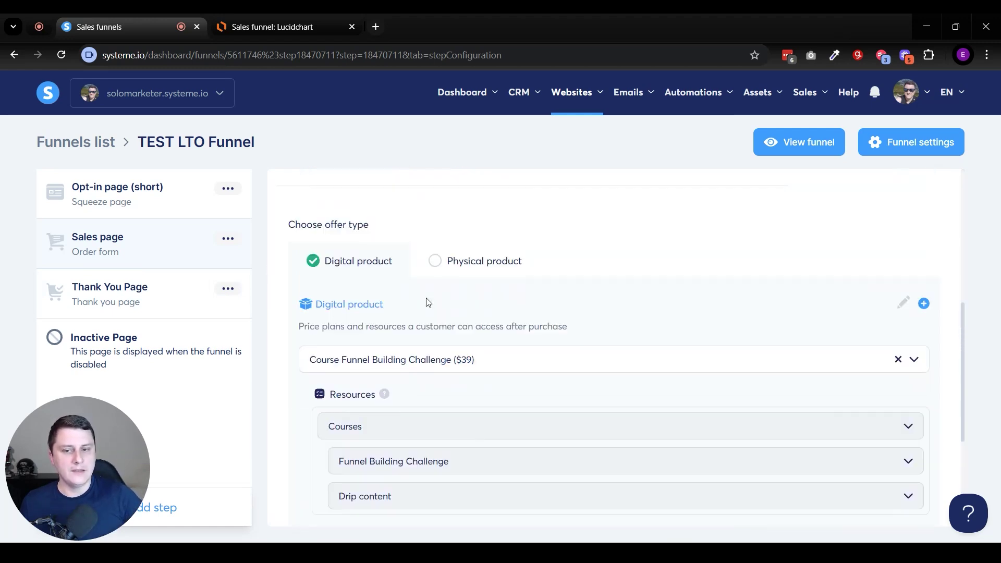
scroll(410, 309, up, 5)
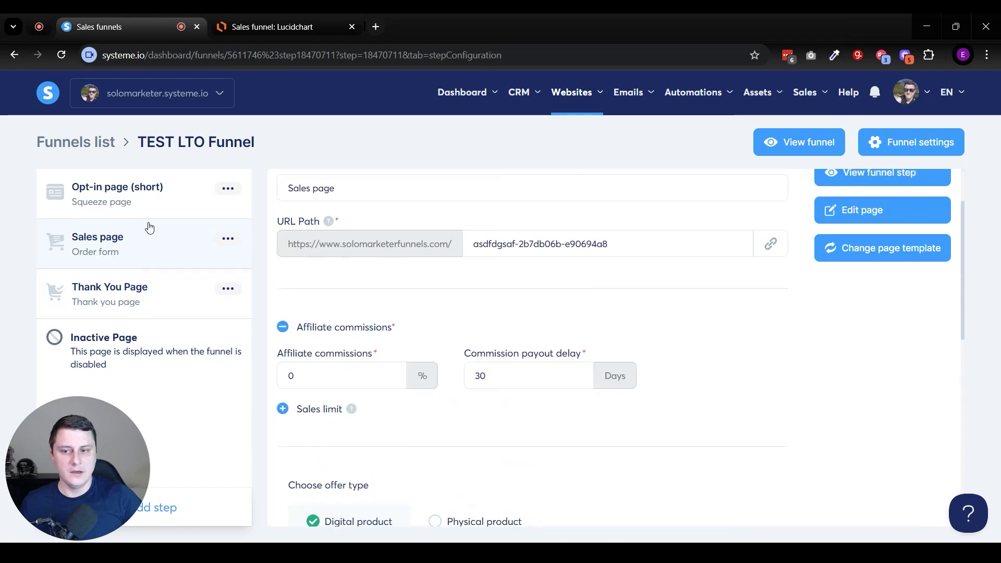
click(887, 212)
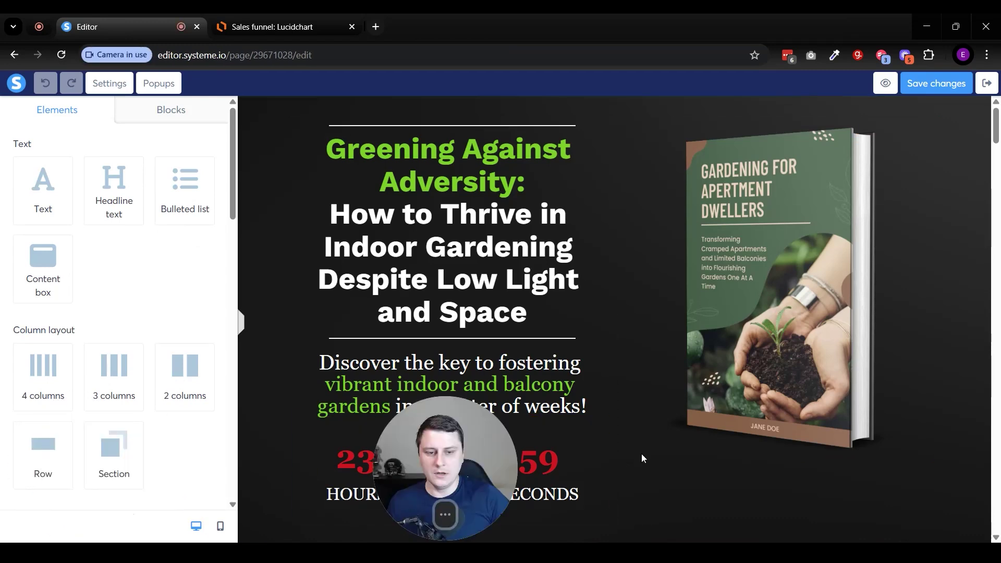
Add a new Countdown element between the subheadline and the existing timer, and look through its settings.
scroll(127, 417, down, 15)
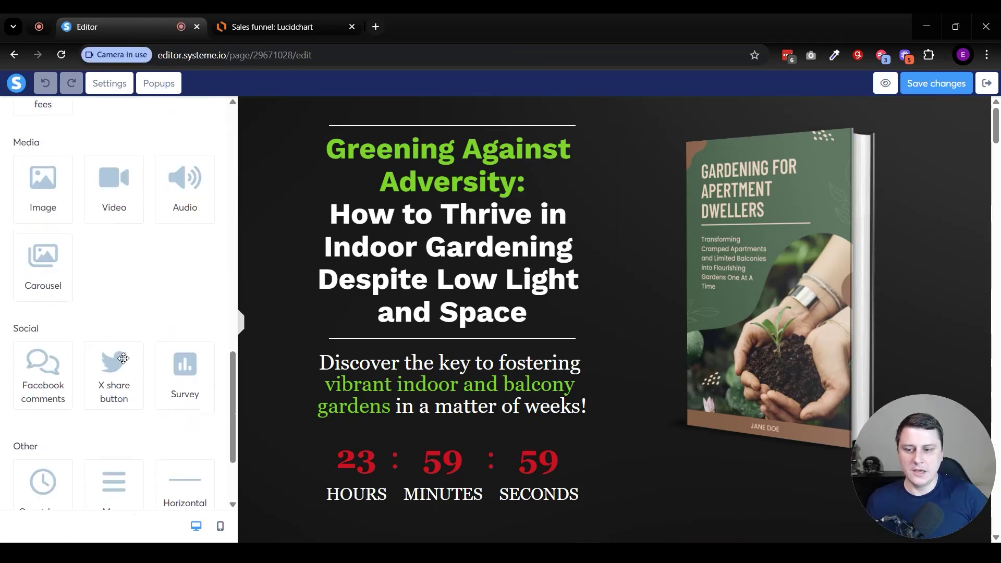
scroll(68, 348, down, 3)
drag(45, 362, 502, 444)
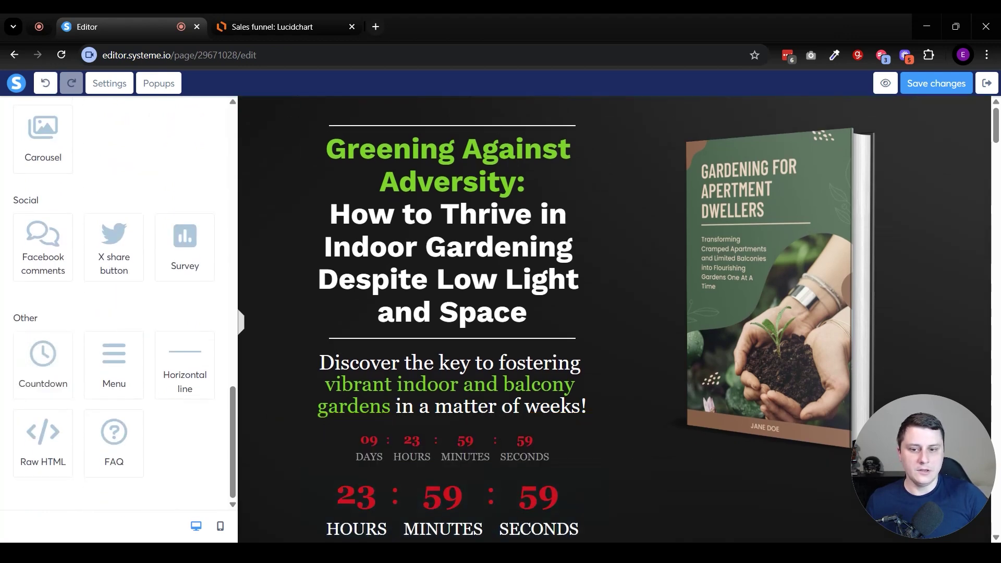
click(503, 447)
scroll(62, 402, down, 5)
scroll(62, 401, down, 2)
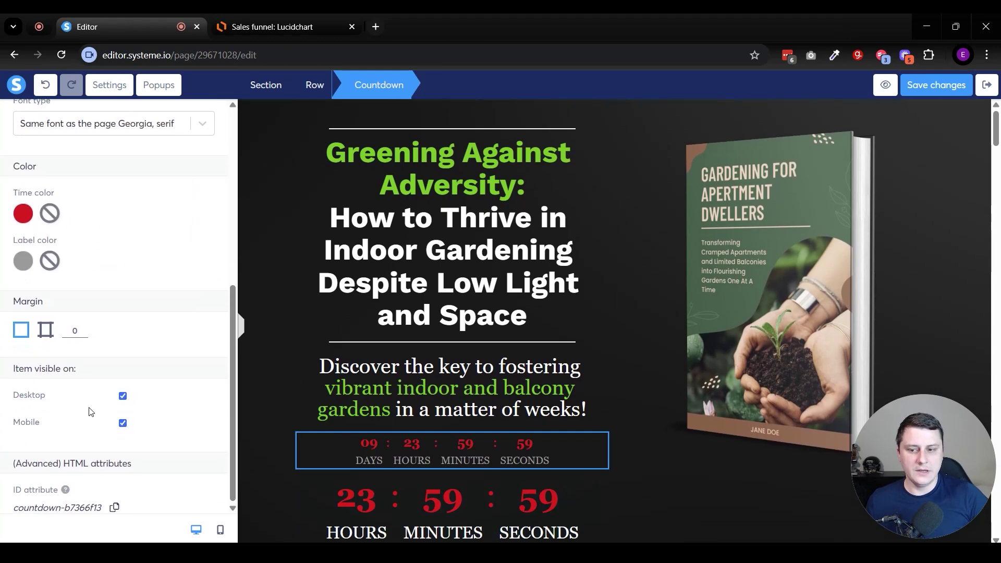
scroll(89, 411, up, 6)
Delete the newly added countdown above the existing timer.
click(630, 459)
click(598, 421)
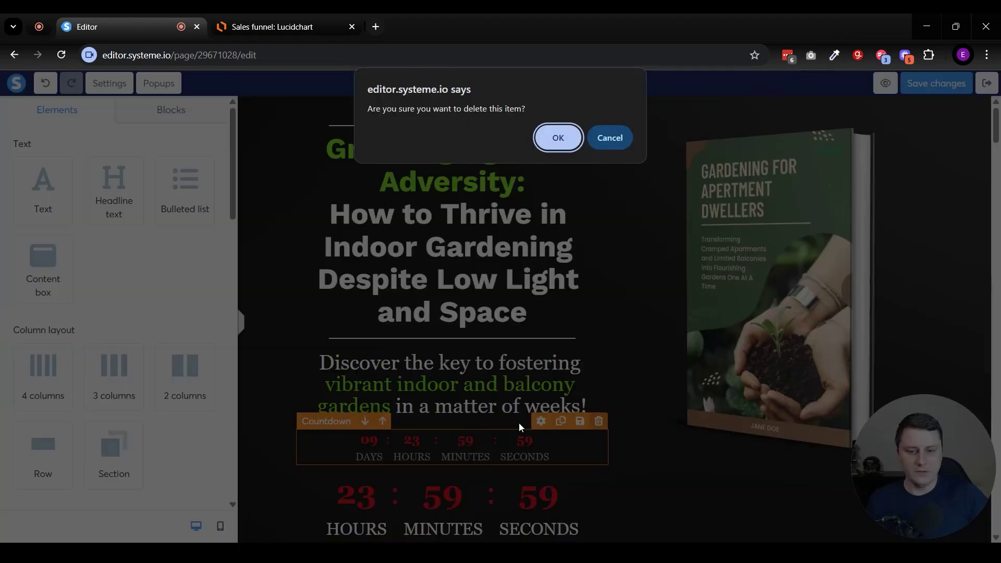
click(568, 129)
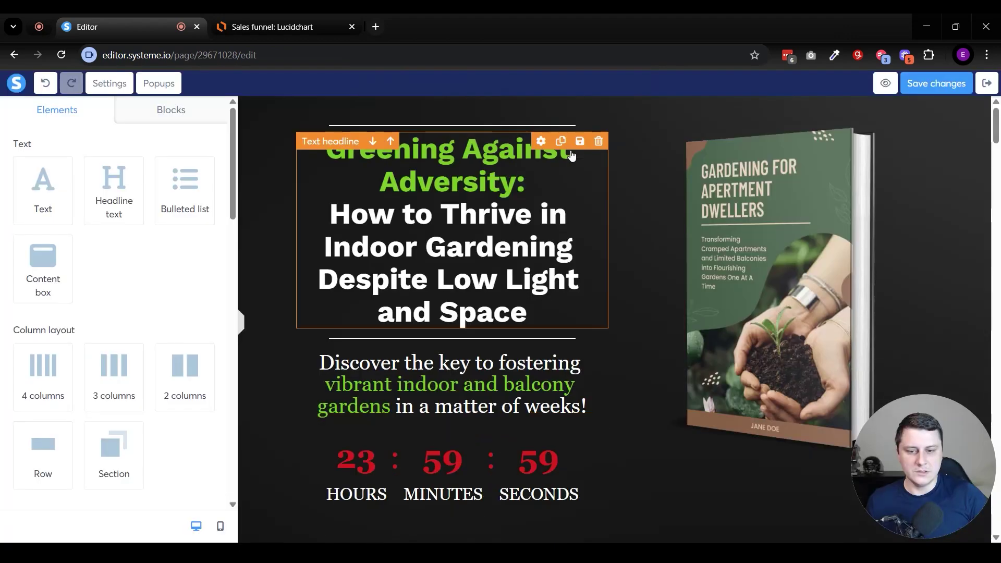
Change the existing countdown's type to Same as deadline funnel settings.
click(439, 496)
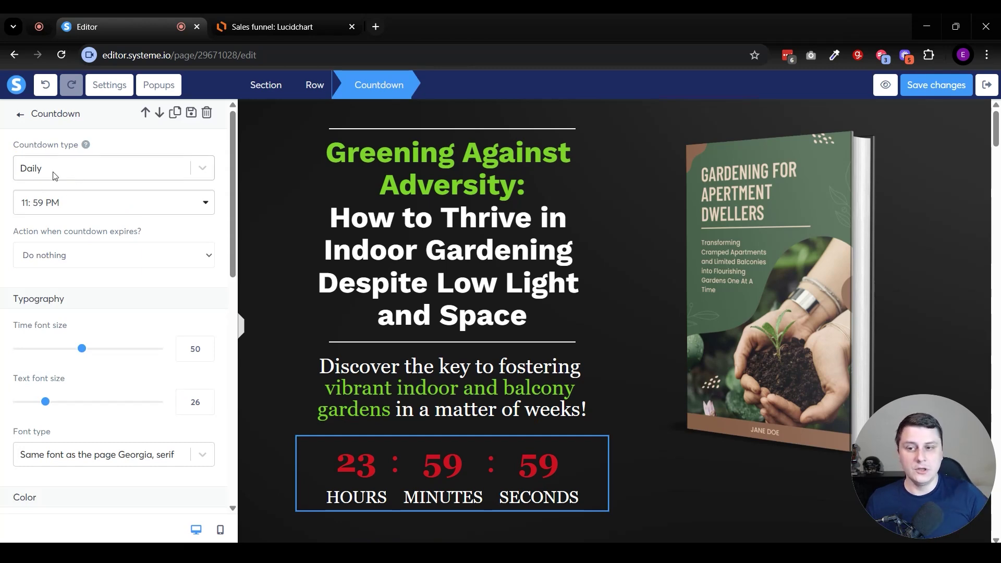
drag(18, 146, 130, 156)
click(130, 156)
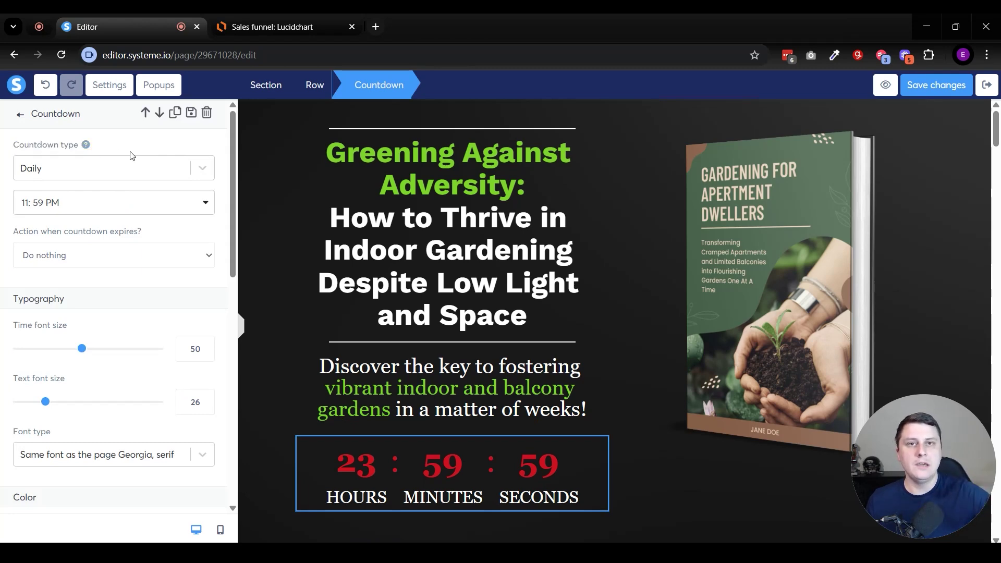
click(85, 166)
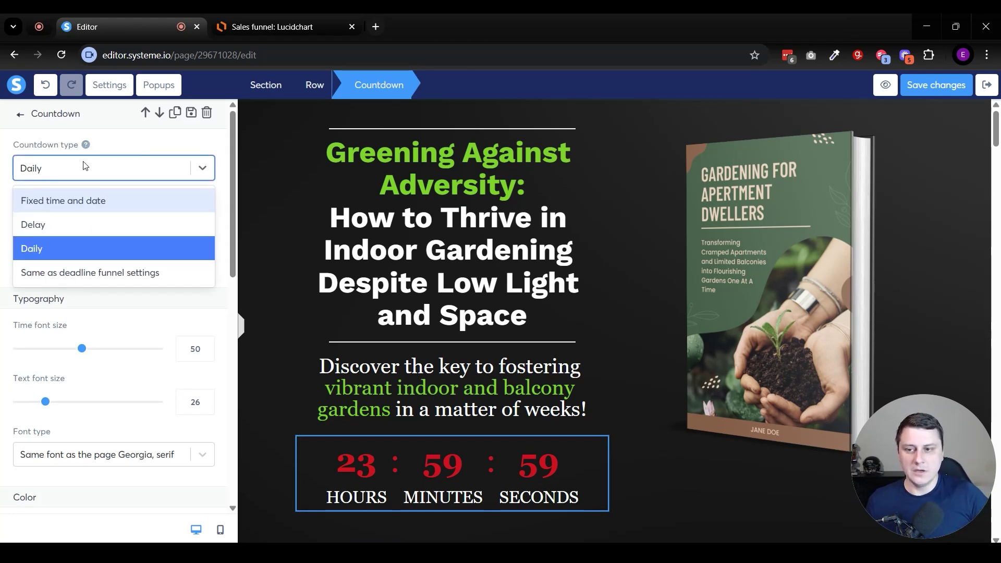
click(94, 271)
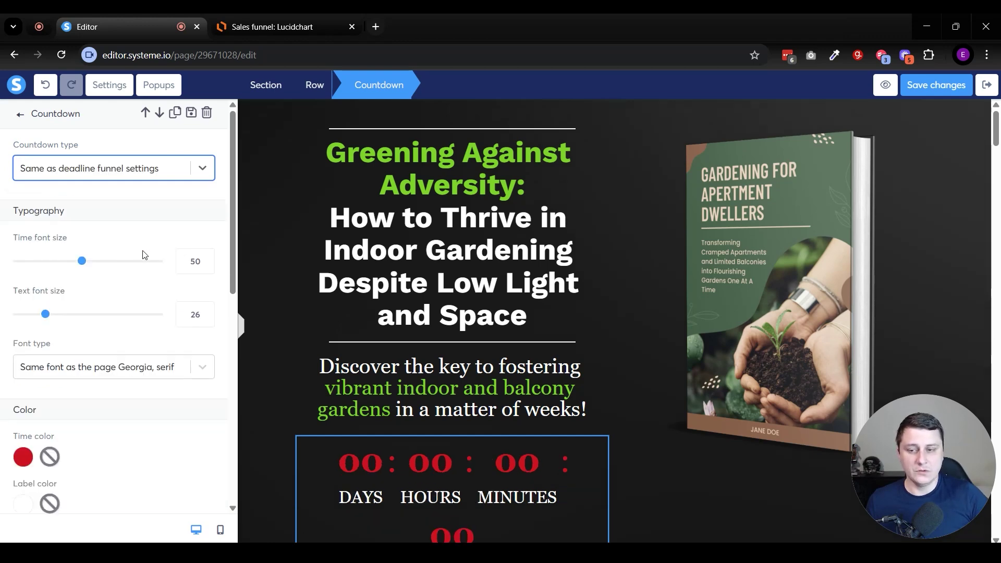
click(634, 506)
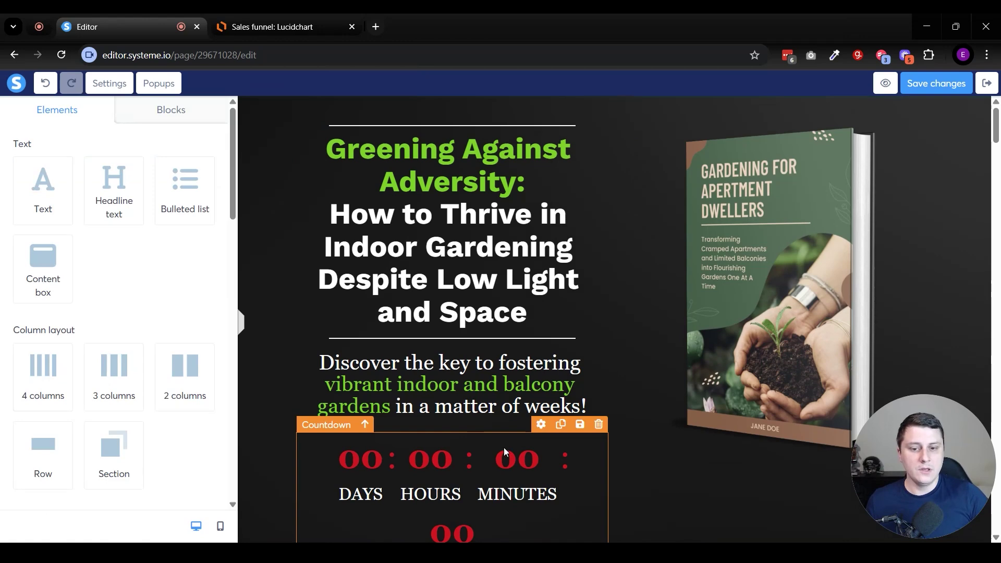
Check the countdown below the subheadline and save the changes to the sales page.
scroll(504, 452, down, 1)
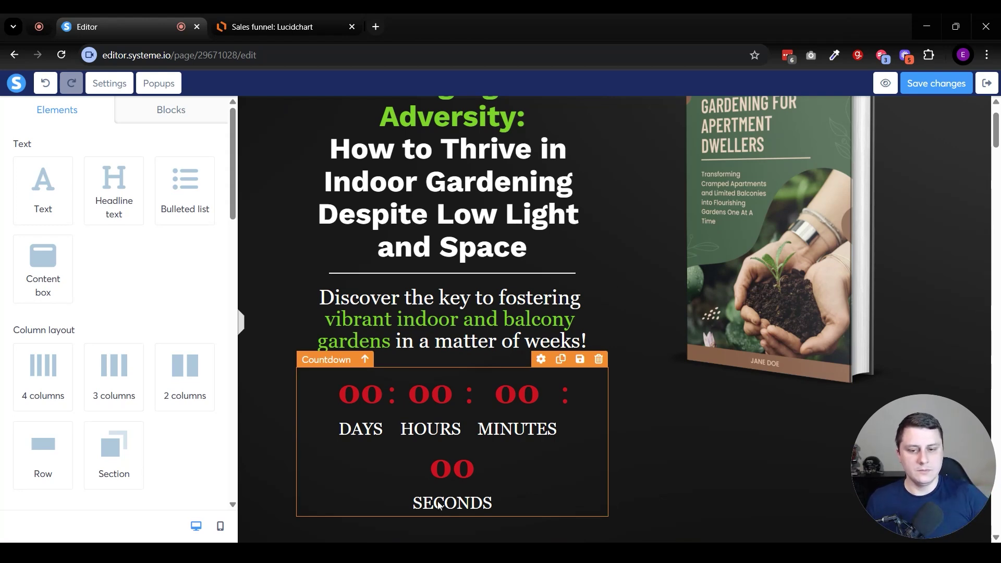
click(638, 464)
click(477, 442)
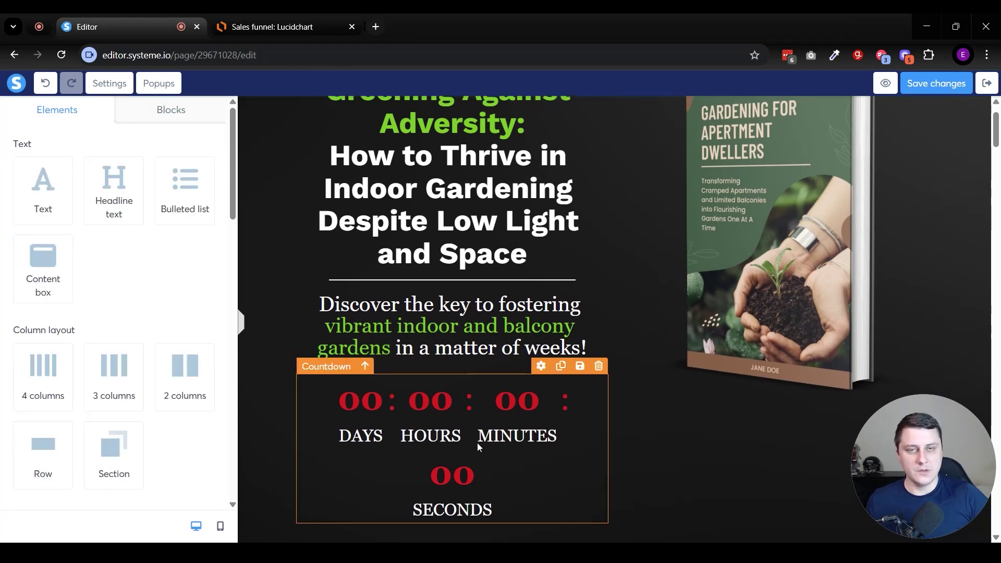
scroll(477, 442, down, 2)
scroll(479, 444, down, 2)
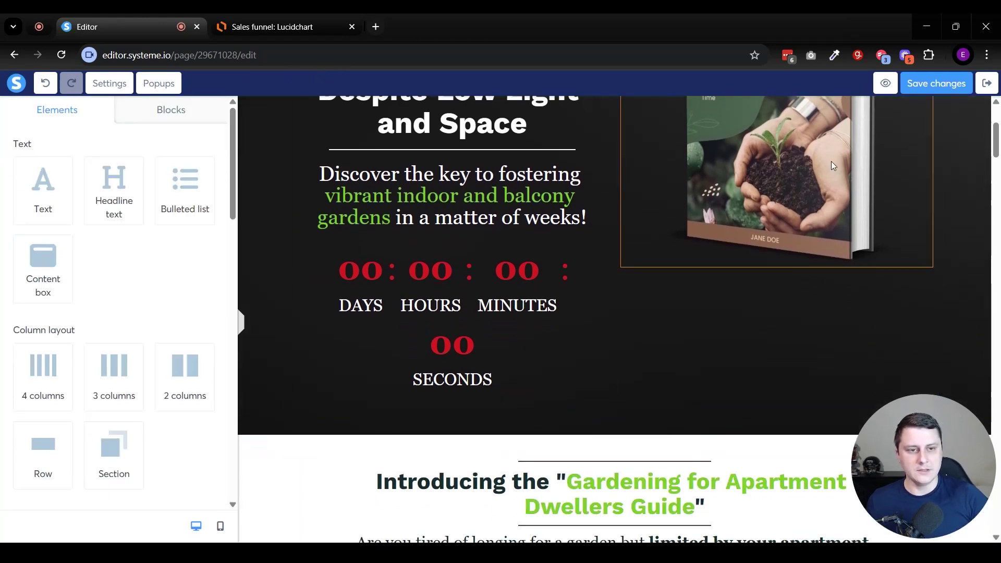
click(930, 93)
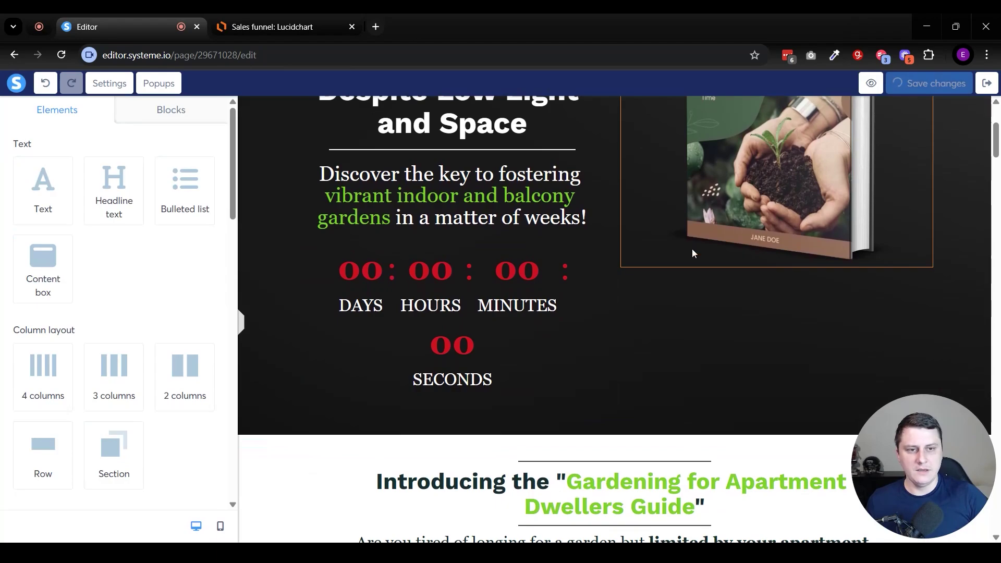
Look through the whole sales page, including the order form and FAQ sections, and exit the page editor.
scroll(627, 257, down, 1)
scroll(627, 258, down, 20)
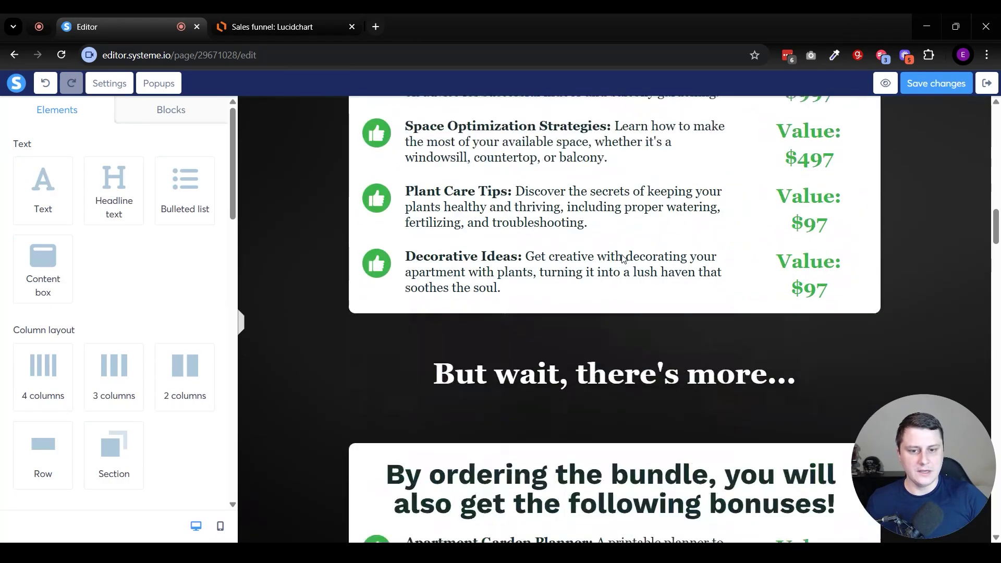
scroll(606, 262, down, 20)
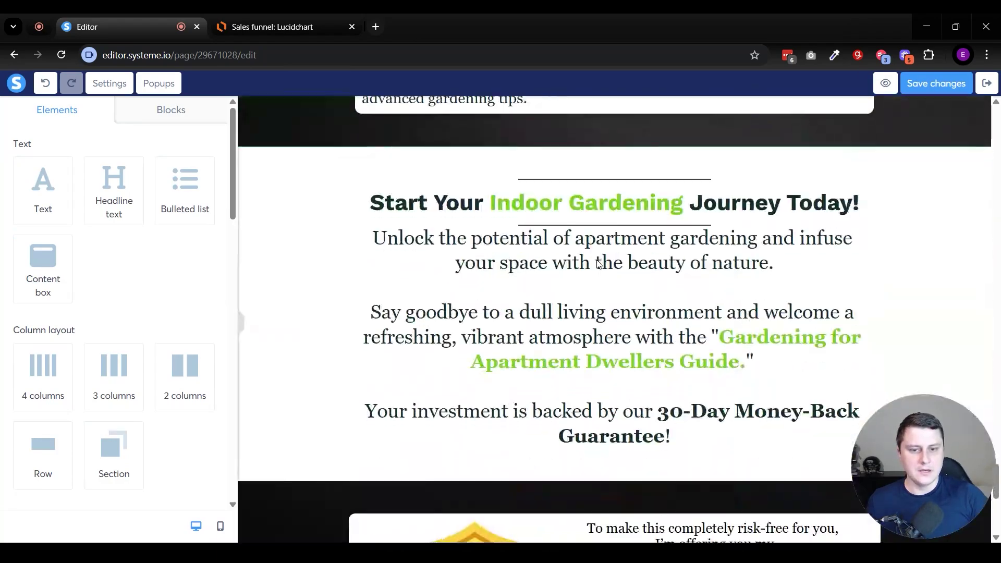
scroll(746, 315, up, 20)
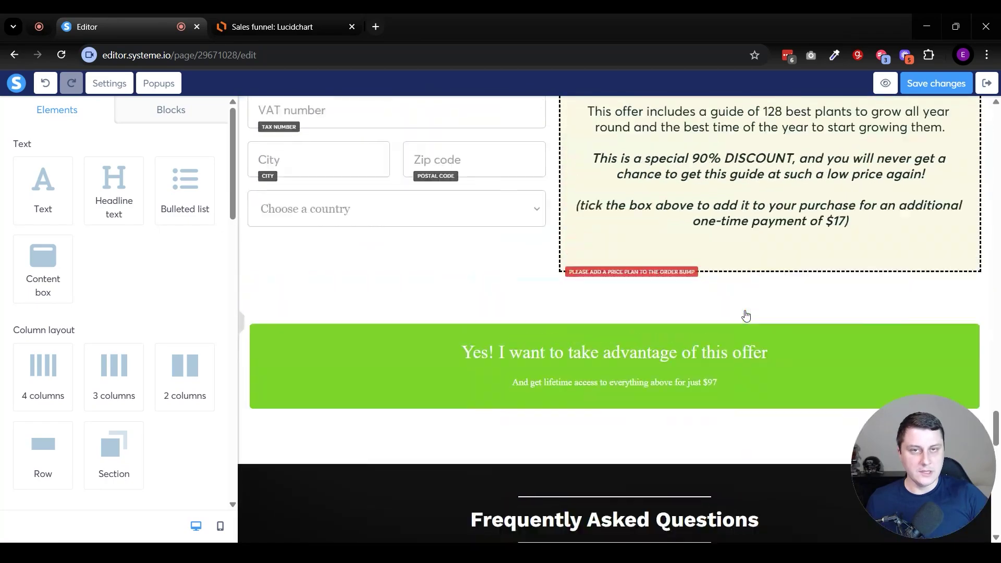
scroll(745, 316, up, 20)
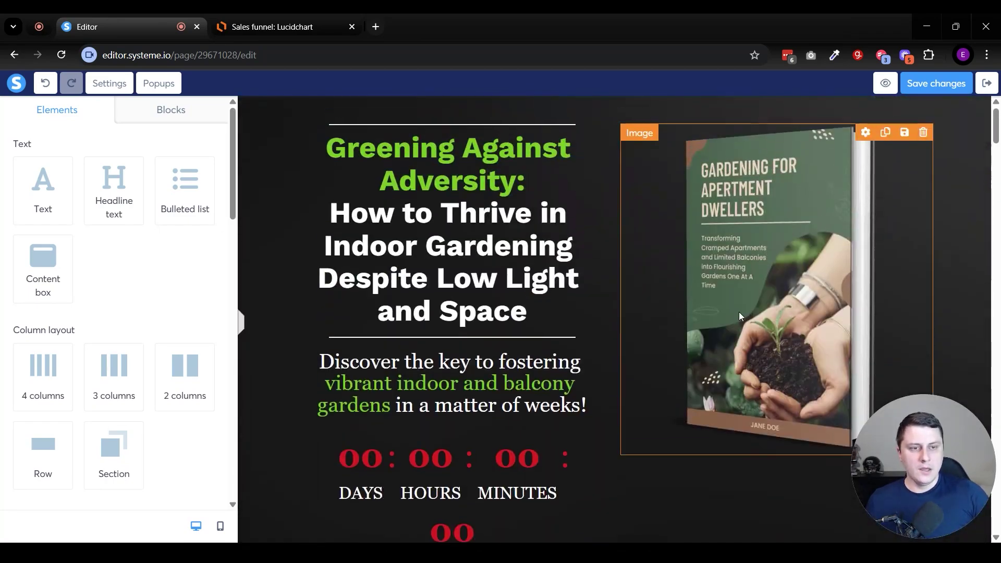
click(985, 83)
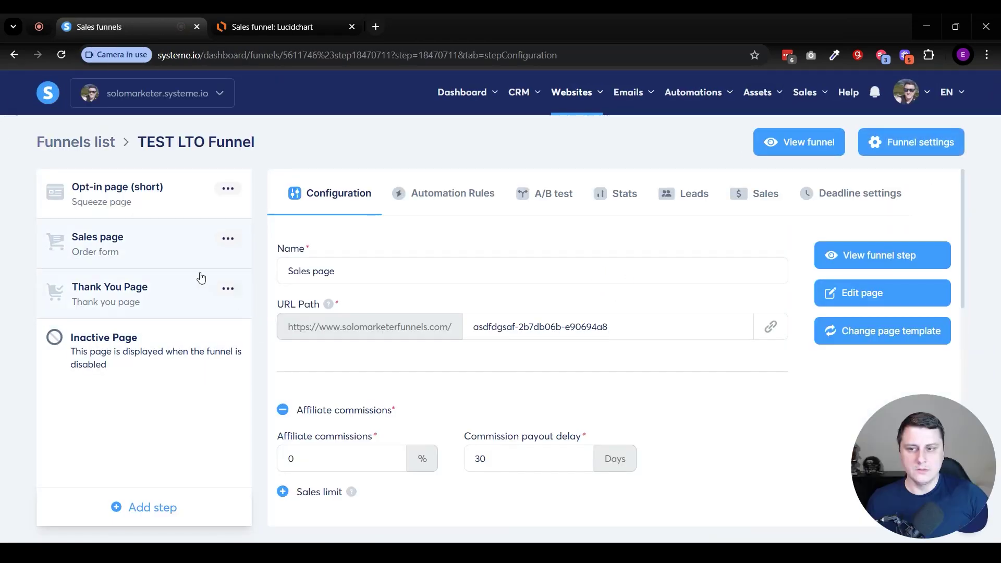
Open the Opt-in page (short) from its copied link in a new browser tab and submit the opt-in form.
click(139, 187)
click(774, 326)
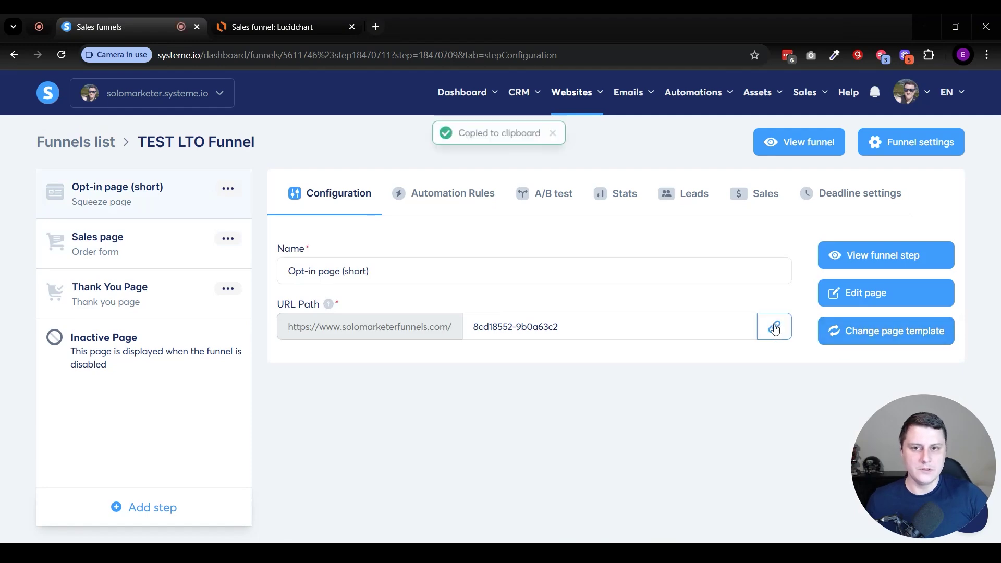
key(ctrl+t)
key(ctrl+v)
key(Return)
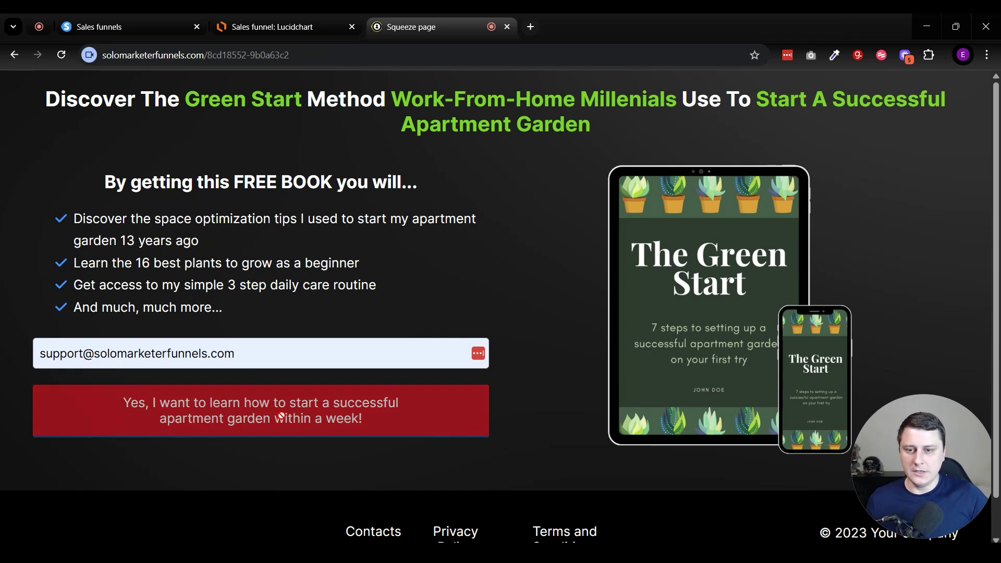
click(284, 416)
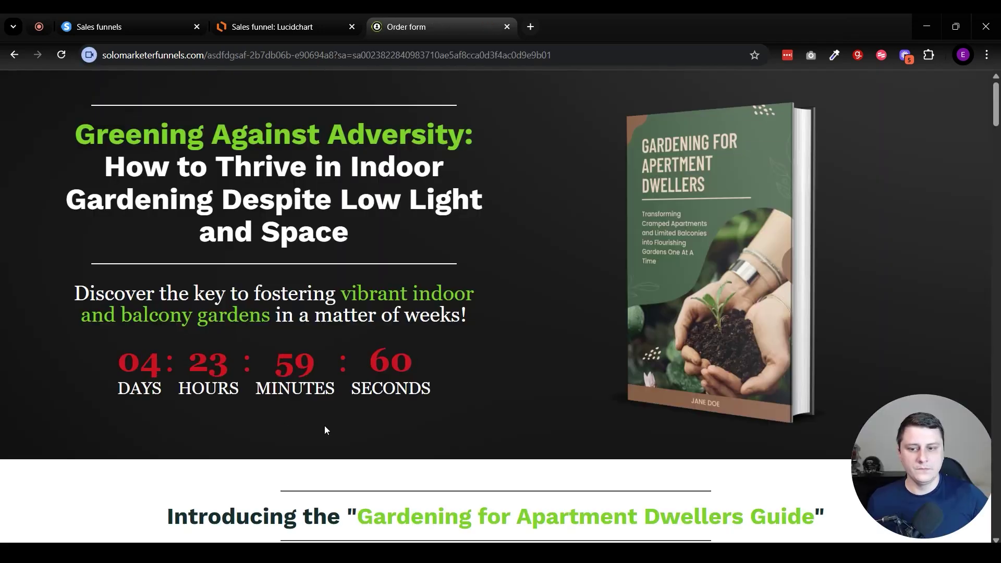
Check the running countdown's days, hours, minutes and seconds on the live sales page, and close that page.
drag(372, 364, 430, 391)
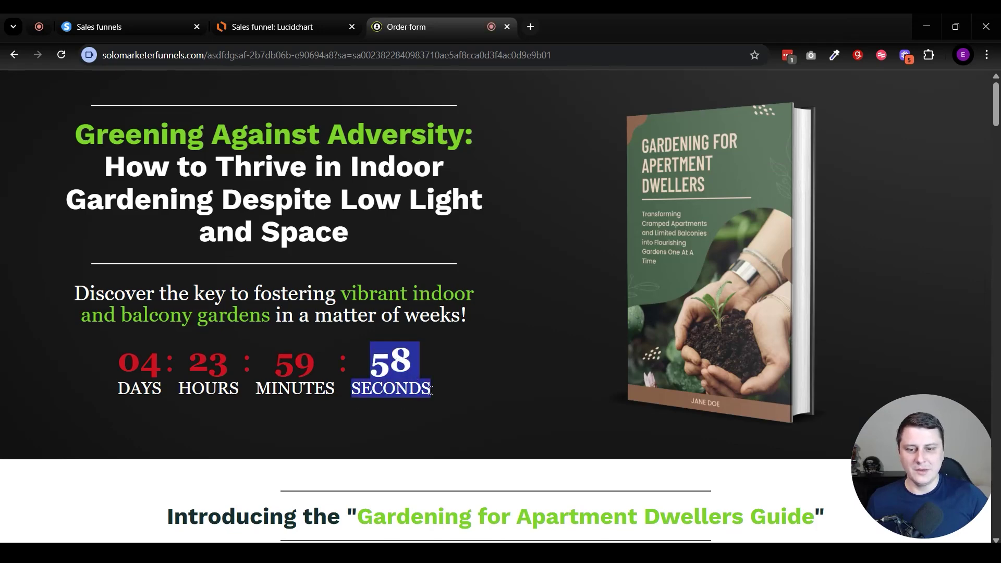
drag(119, 359, 451, 408)
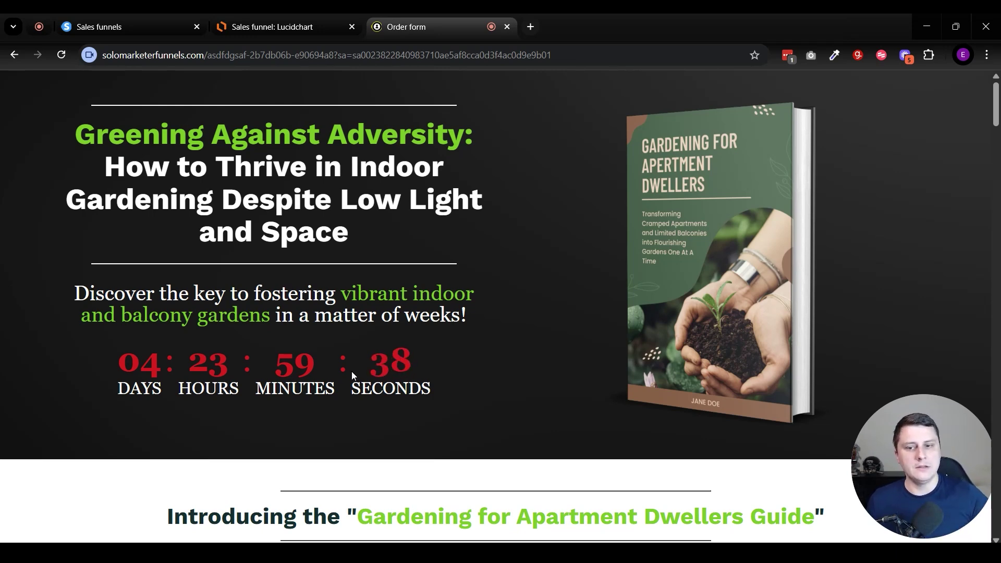
drag(126, 347, 468, 389)
click(467, 389)
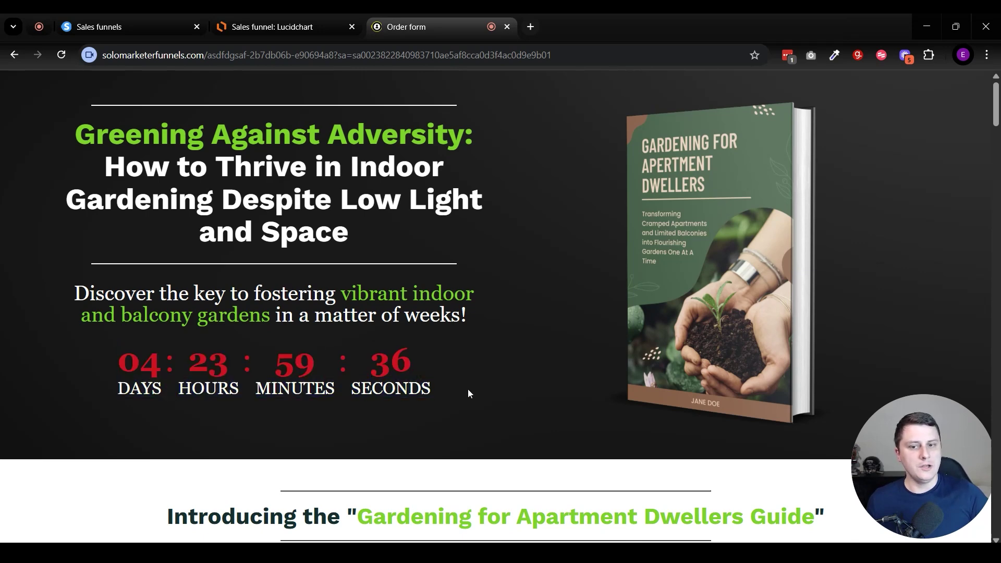
middle_click(418, 27)
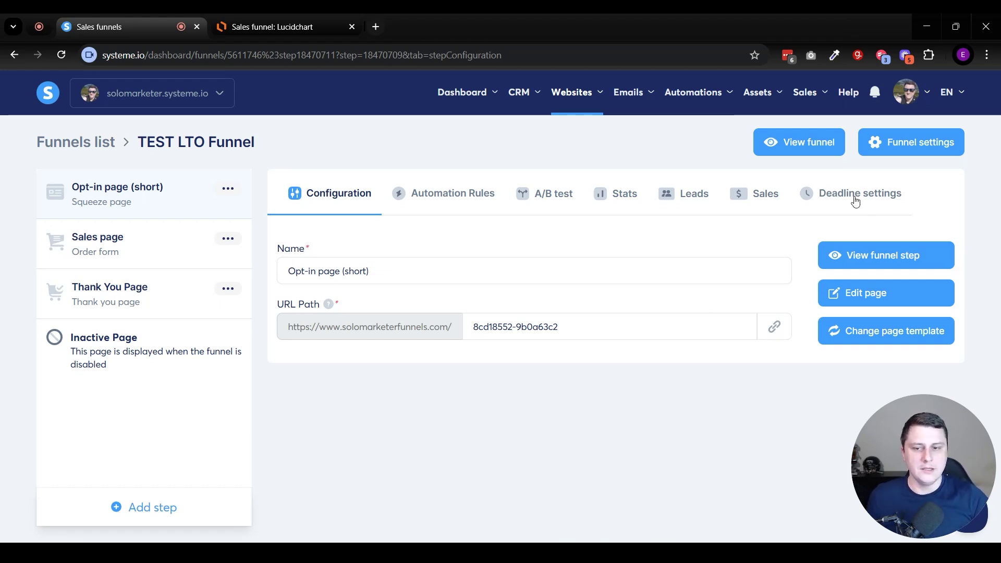
Start an automation rule for the Opt-in page (short) with the Funnel step form subscribed trigger.
click(452, 193)
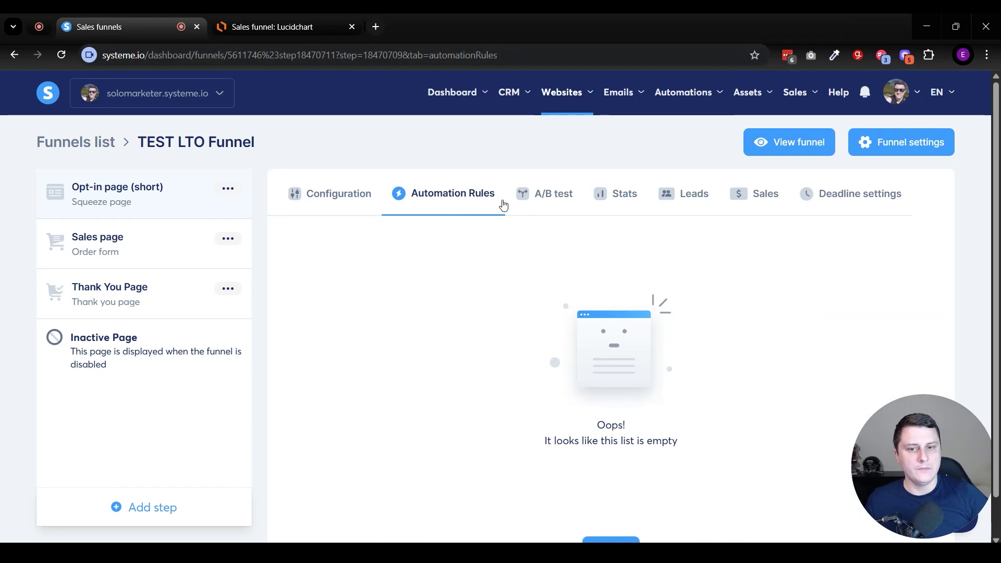
scroll(561, 386, down, 2)
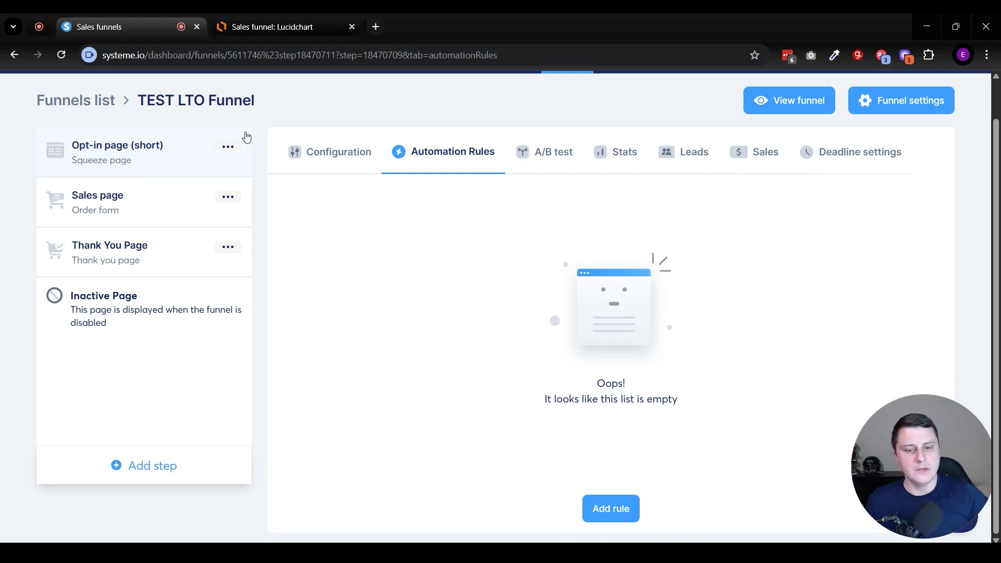
click(605, 508)
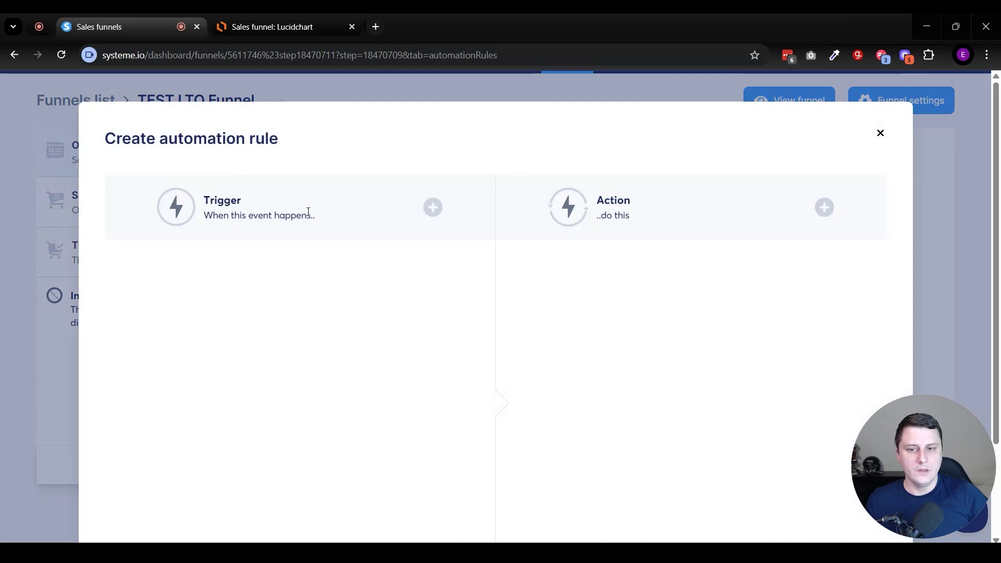
click(432, 207)
click(453, 312)
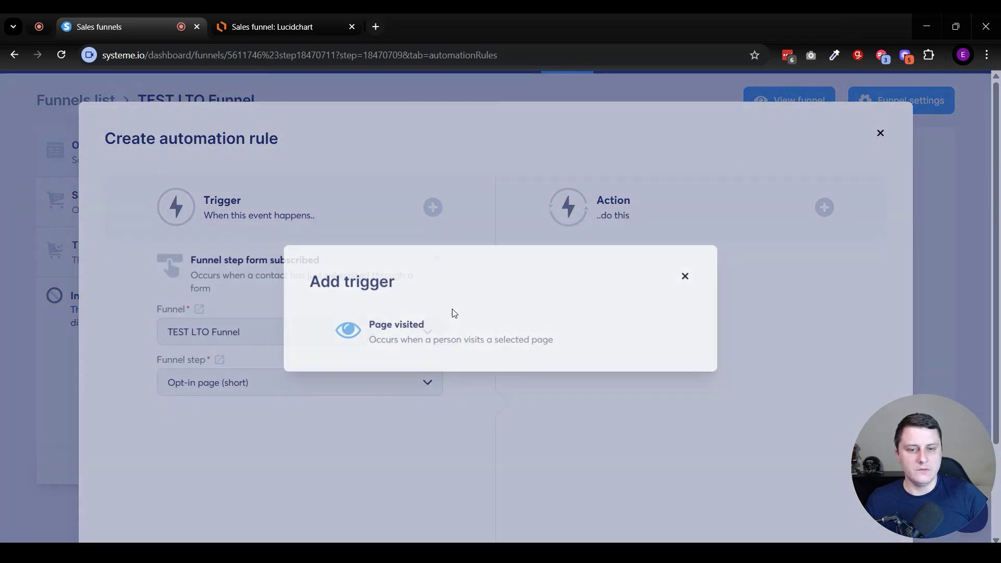
Give the rule a Subscribe to campaign action, look at the campaign choices, and discard the rule without saving.
click(822, 204)
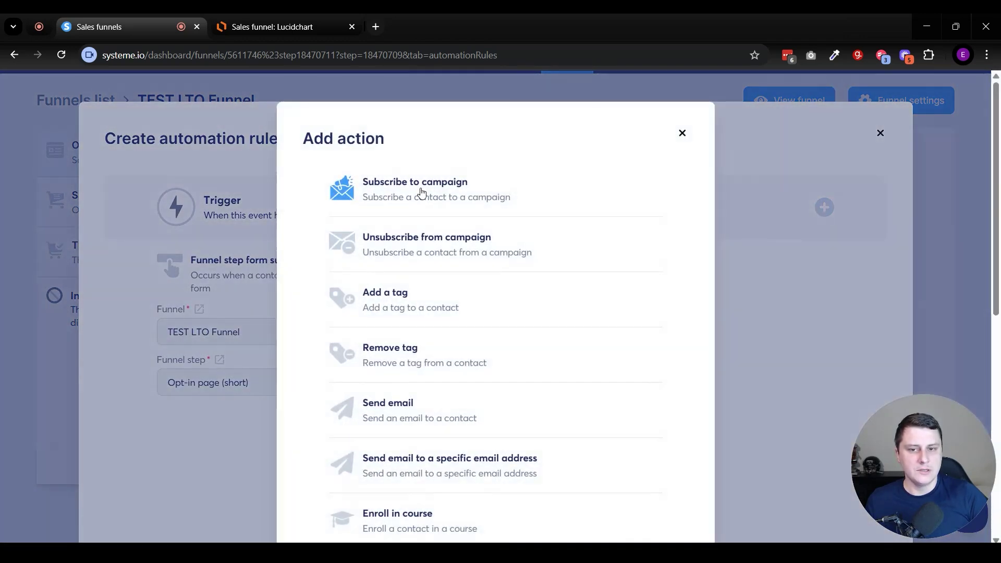
click(428, 192)
click(653, 322)
click(641, 312)
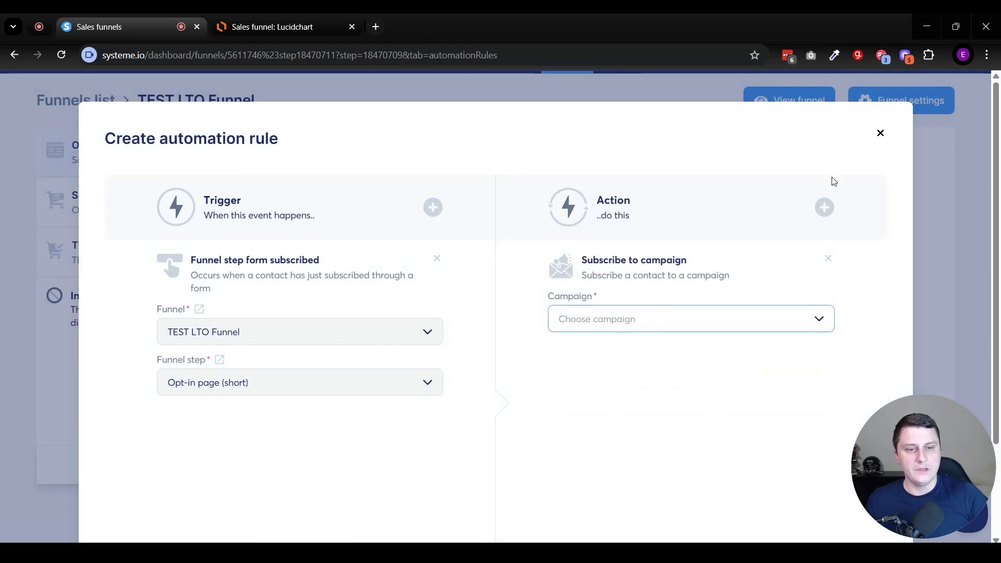
click(881, 135)
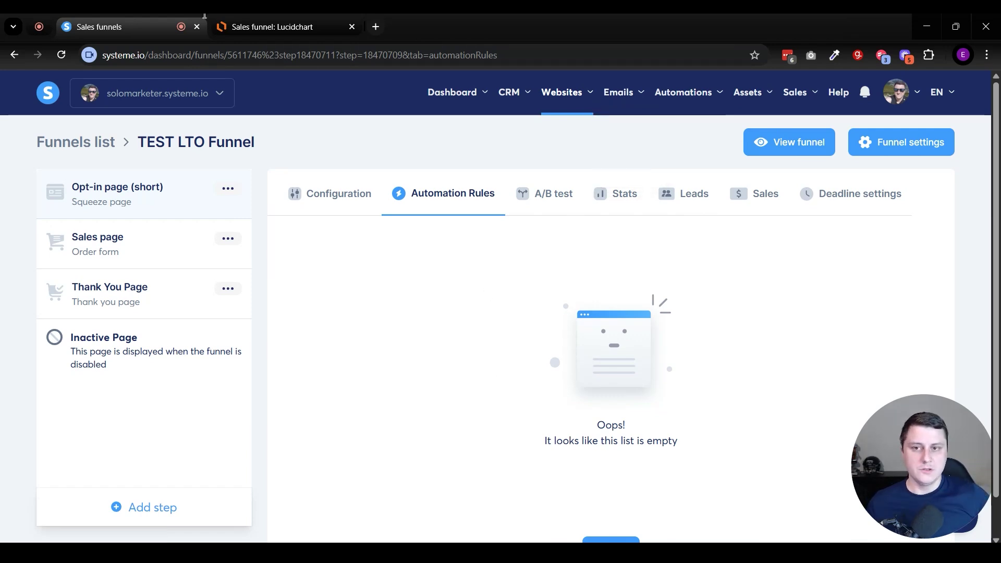
Switch to the Lucidchart sales funnel diagram and review the Traffic source, Freebie optin, One-time offer and Welcome sequence boxes.
click(224, 26)
drag(315, 492, 290, 281)
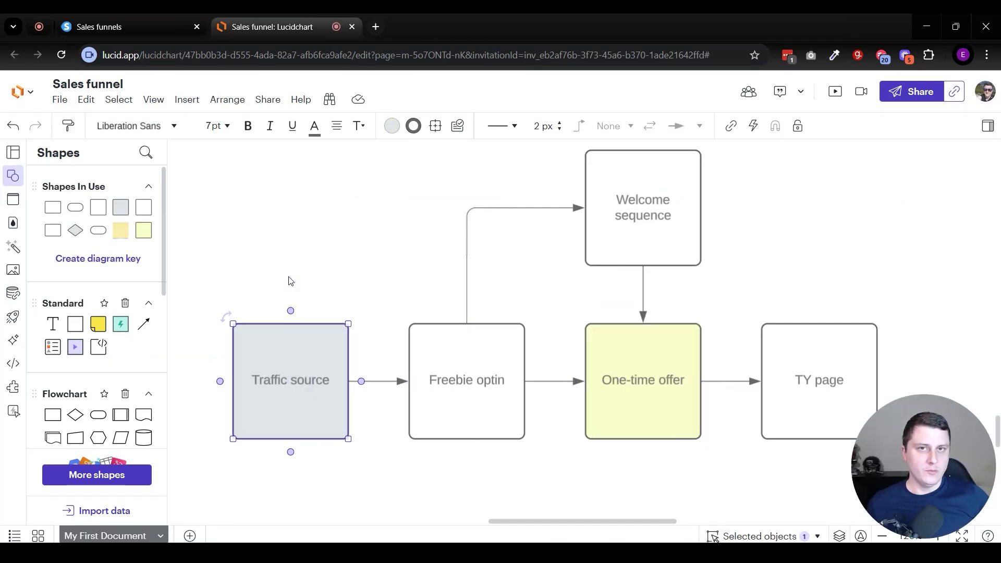
drag(434, 475, 458, 353)
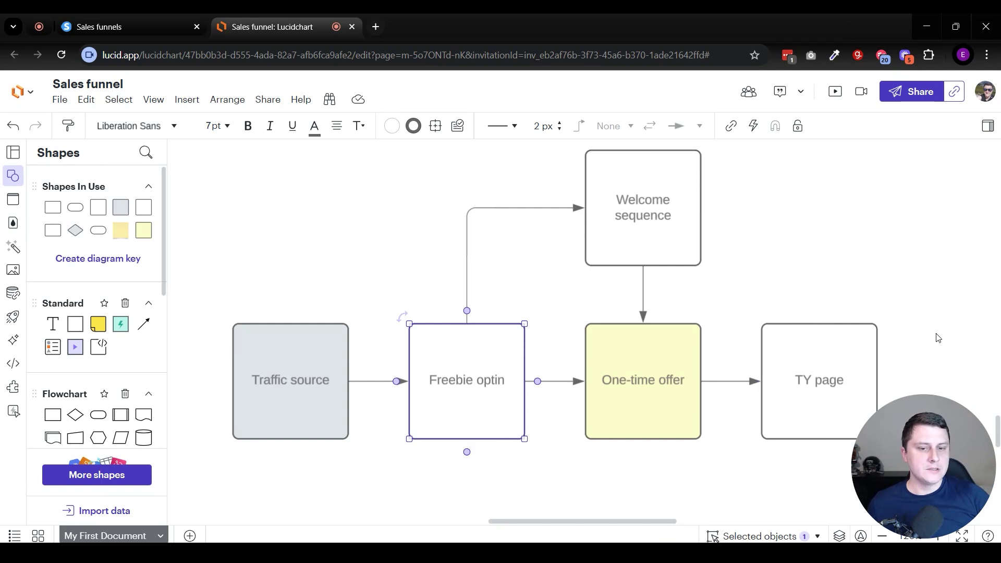
drag(629, 493, 629, 391)
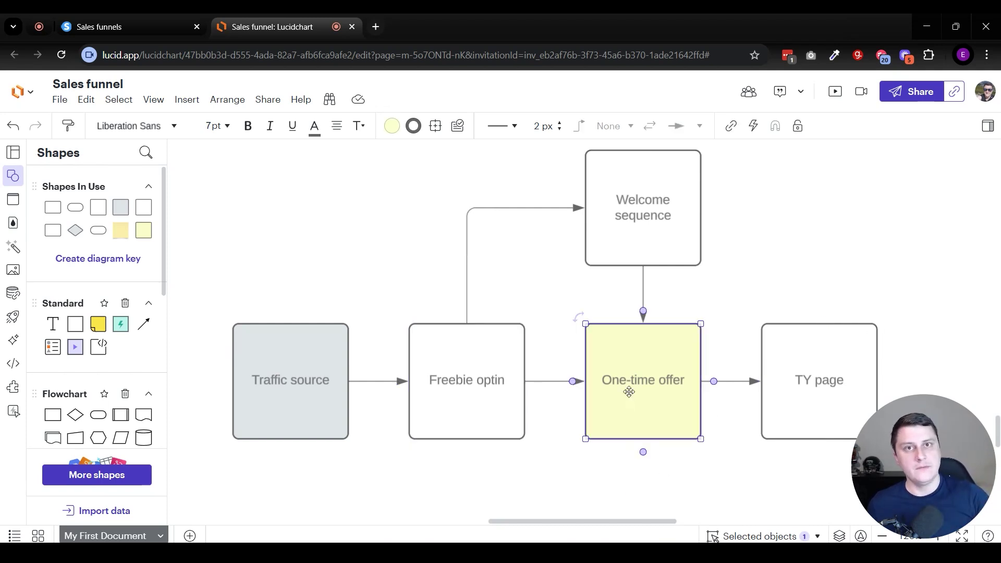
click(643, 175)
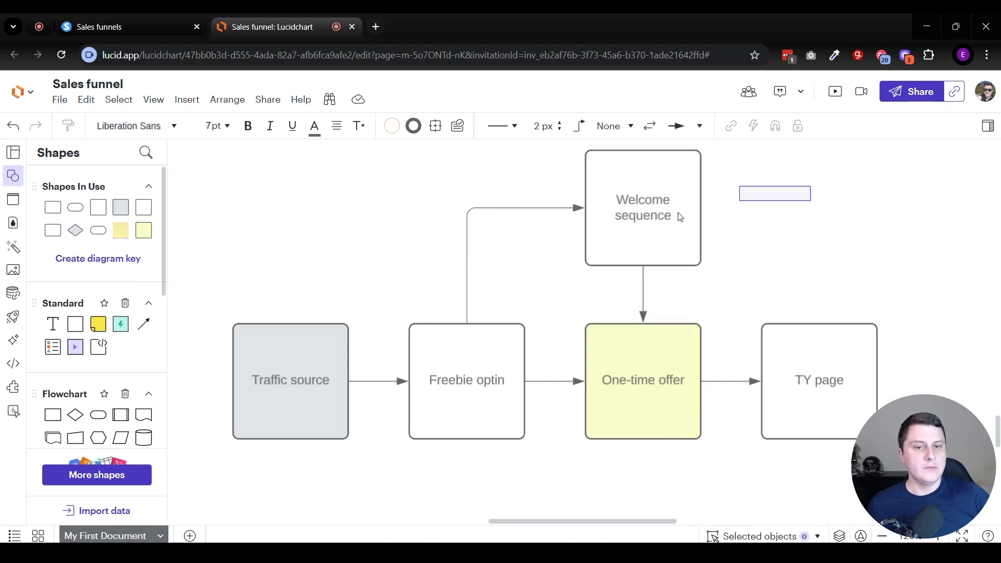